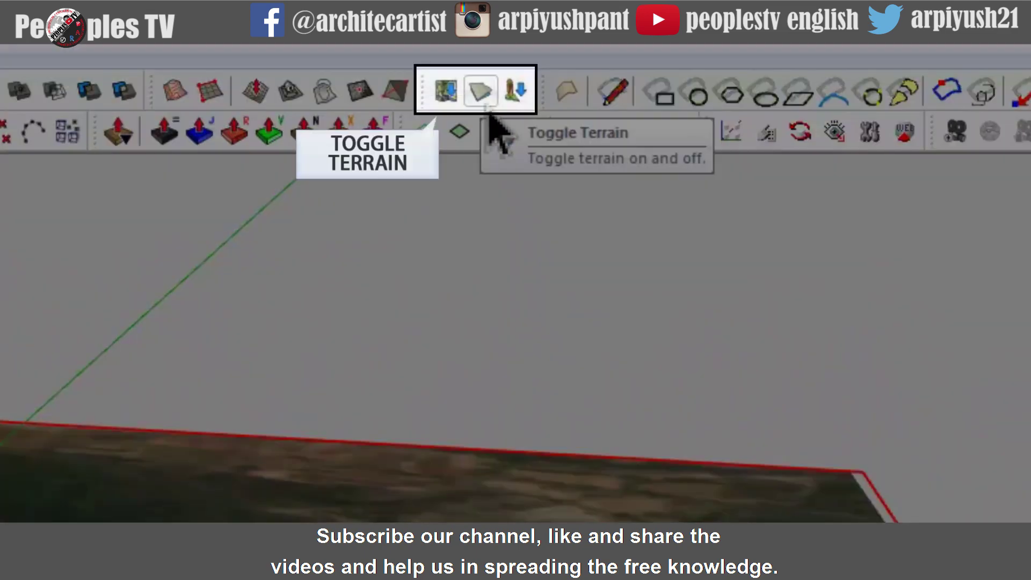
Step: Toggle the contoured terrain between flat and 3-D hill, orbit it, then view it from the front
click(480, 91)
click(479, 91)
click(479, 91)
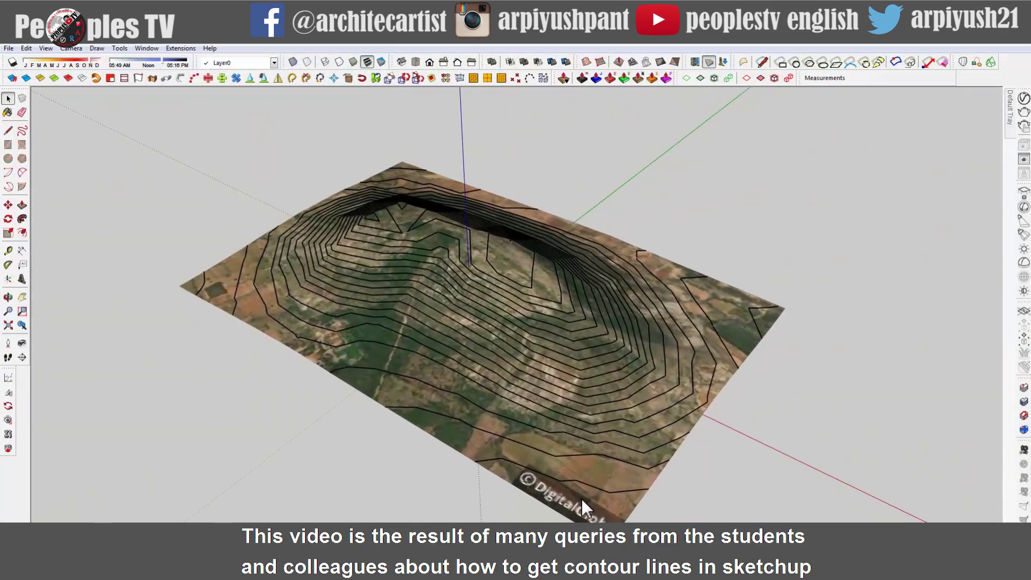
mouse_move(603, 403)
mouse_down()
mouse_move(584, 421)
mouse_move(415, 356)
mouse_move(729, 370)
mouse_move(632, 391)
mouse_move(640, 399)
mouse_up()
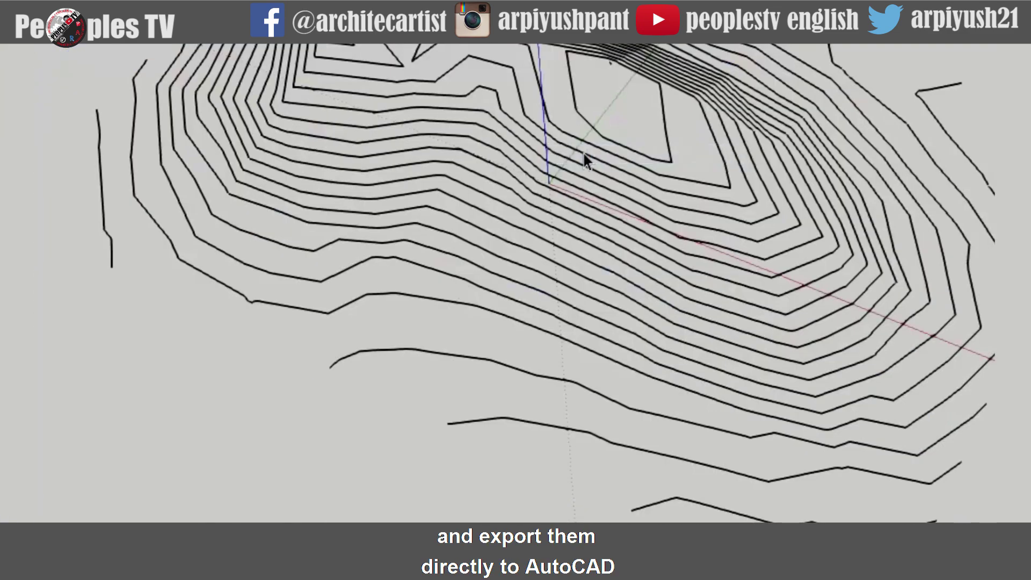
mouse_move(253, 236)
middle_down()
mouse_move(437, 288)
mouse_move(489, 287)
middle_up()
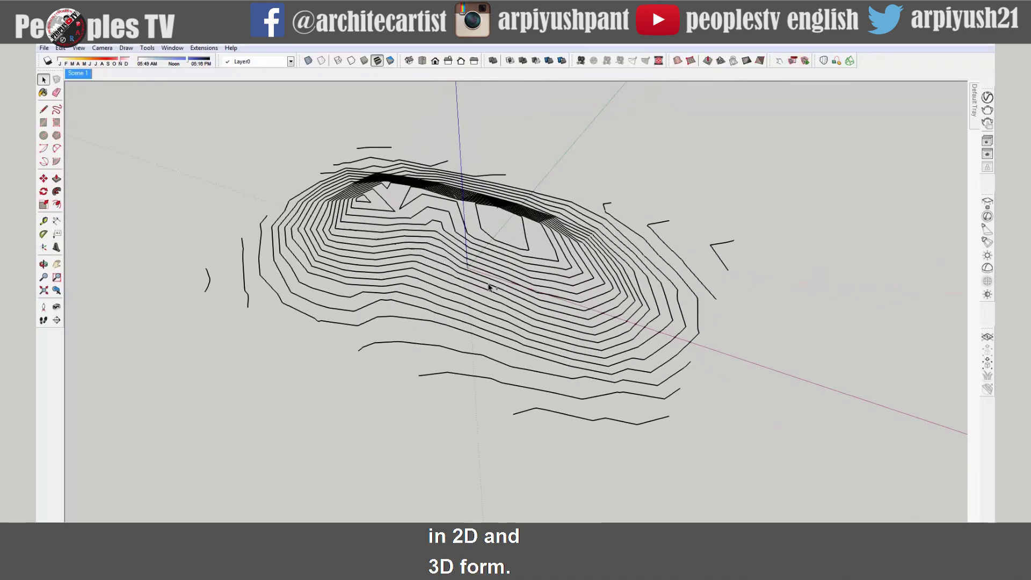
click(435, 61)
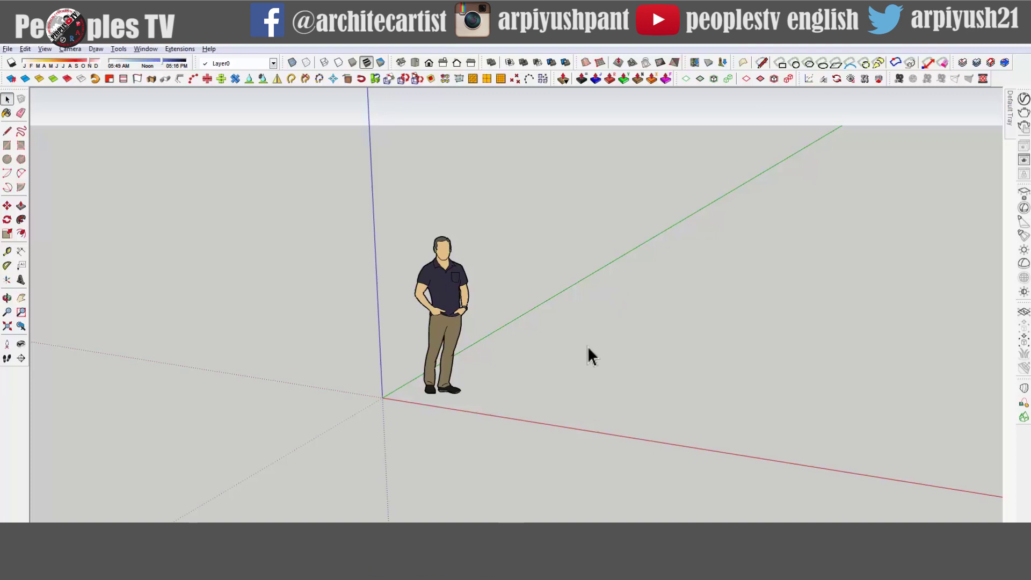
mouse_move(524, 370)
middle_down()
mouse_move(485, 375)
mouse_move(501, 387)
mouse_move(588, 392)
mouse_move(506, 368)
mouse_move(522, 373)
middle_up()
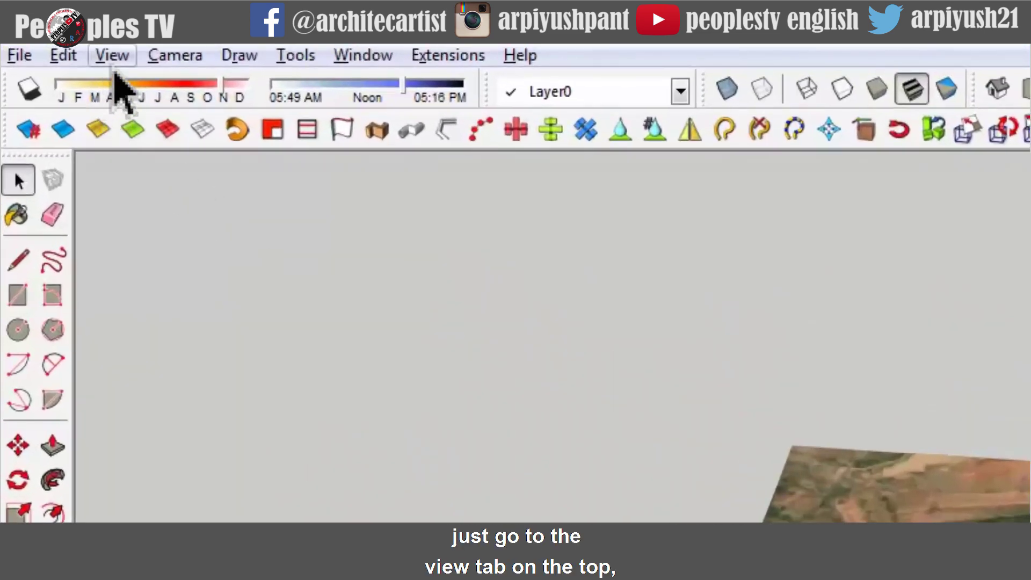
Step: Tick Location in the View > Toolbars list so its toolbar is displayed
click(112, 57)
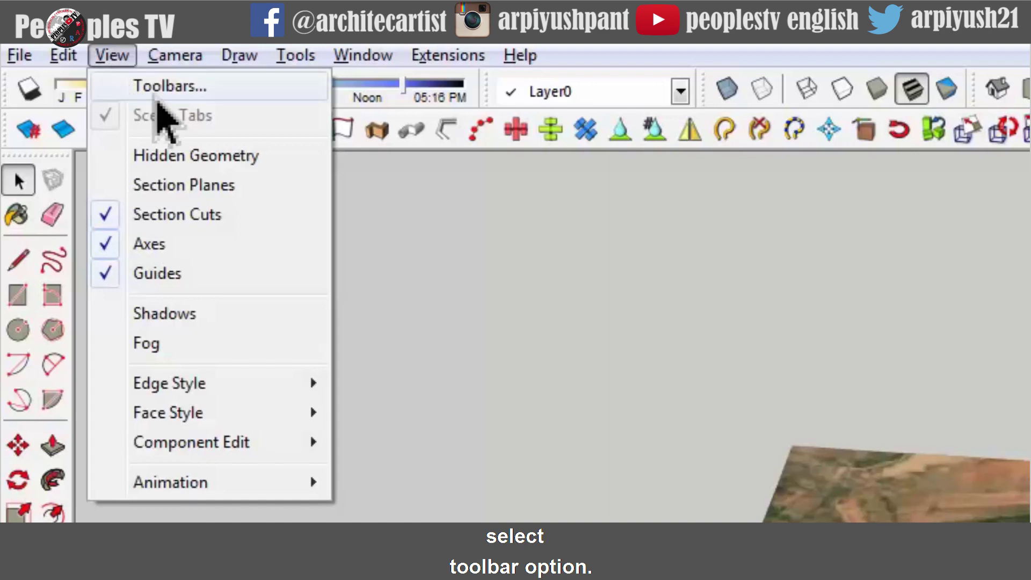
click(128, 87)
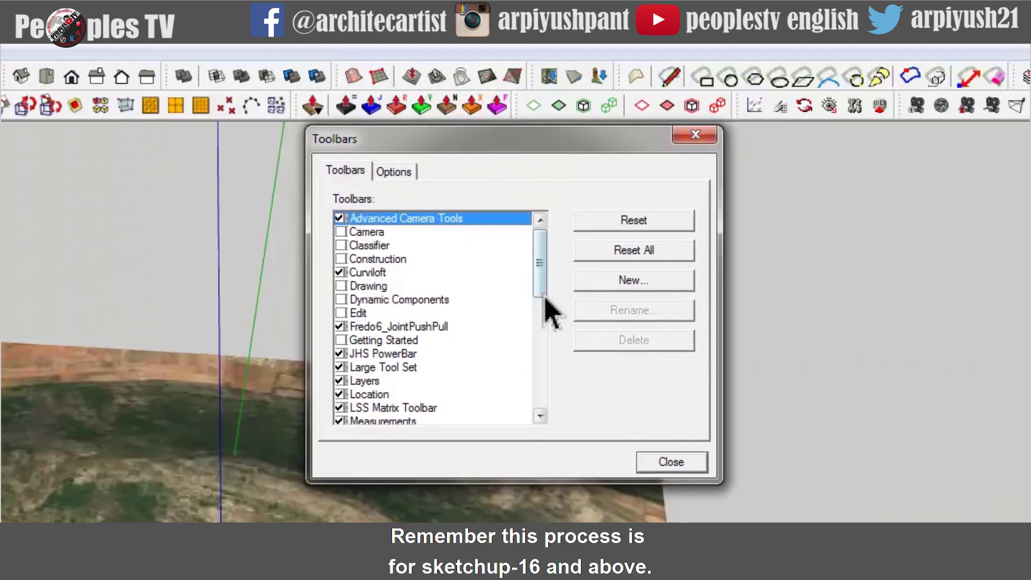
drag(547, 294, 548, 317)
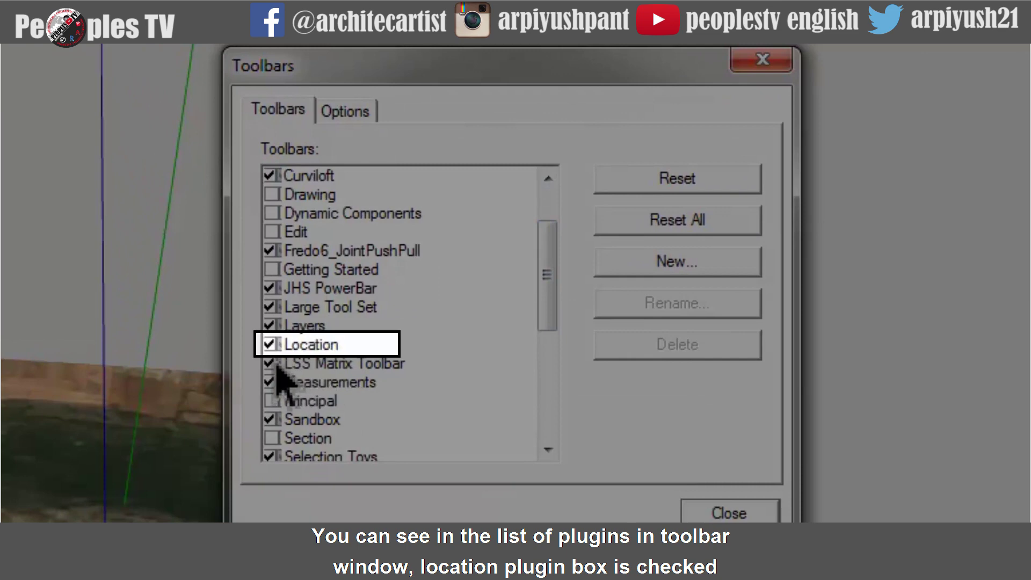
click(270, 344)
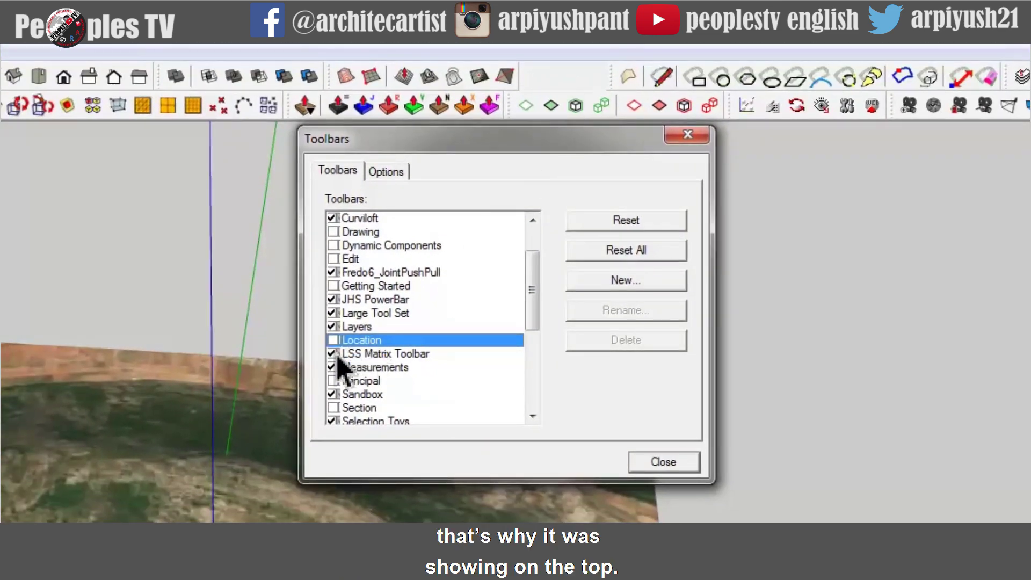
key(space)
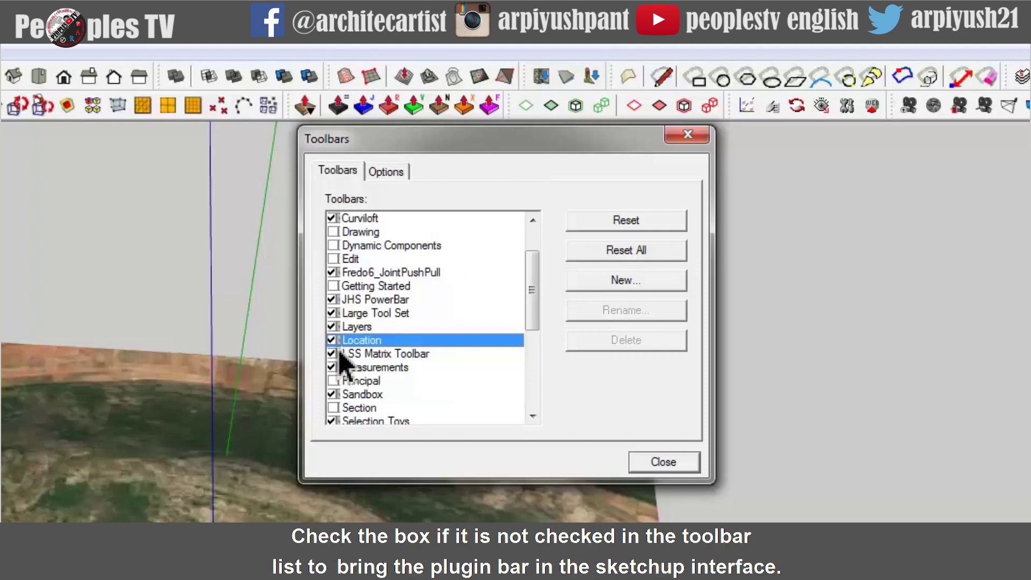
click(677, 464)
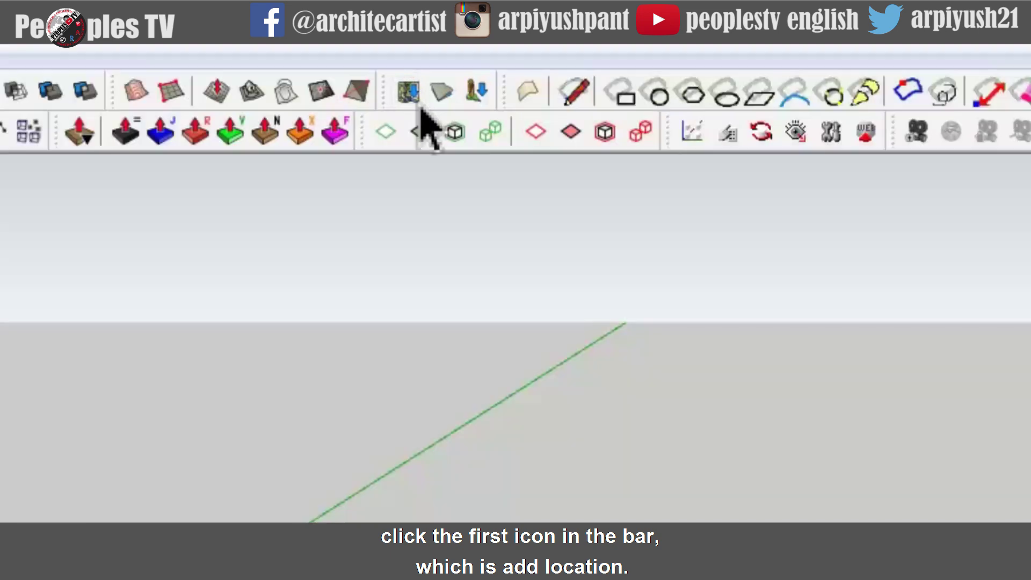
Step: Open Add Location and enter 'Nandi hills, bengaluru, india' as the site address
click(410, 96)
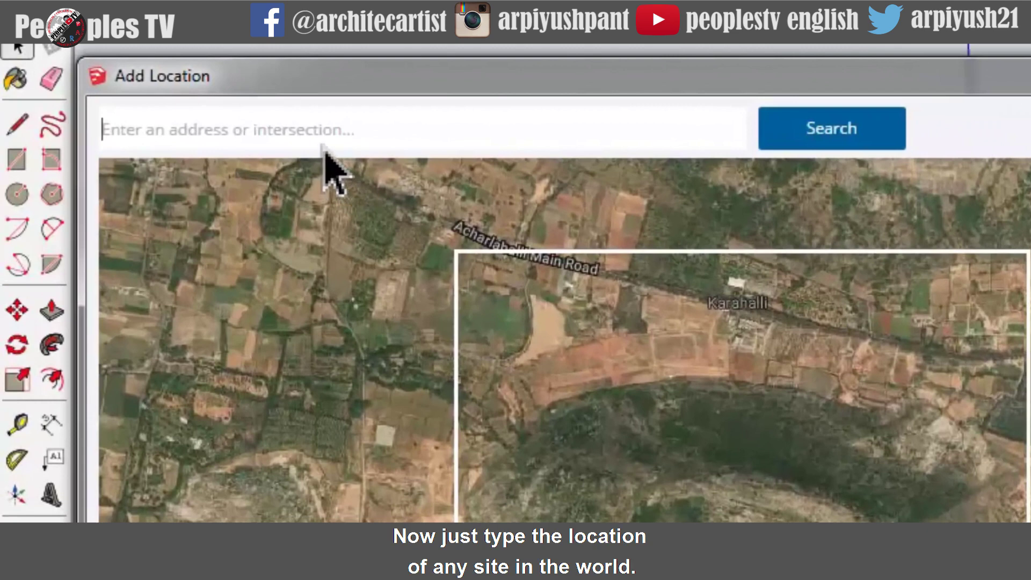
click(325, 150)
text(Nan)
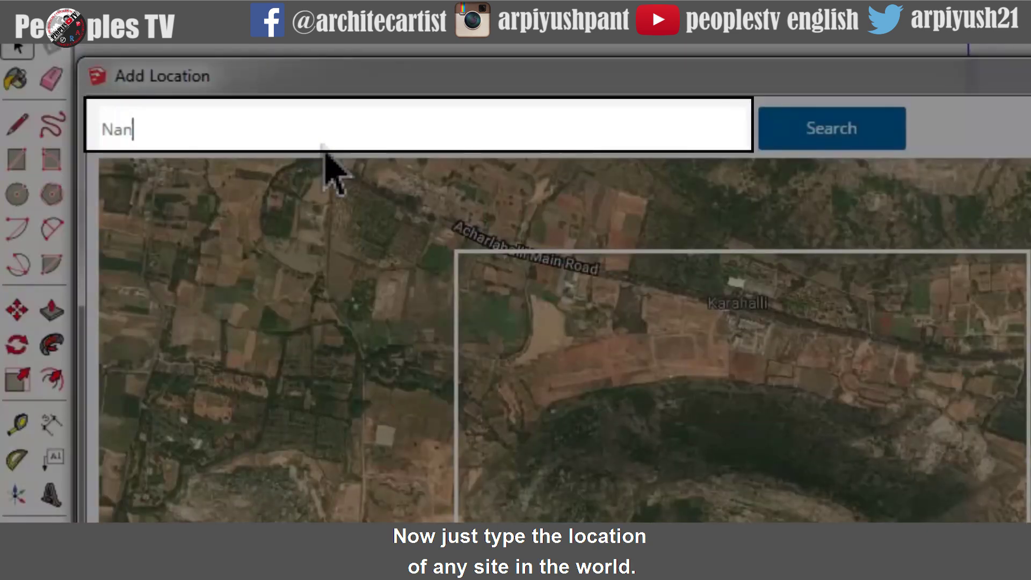
text(di hills, bengalur)
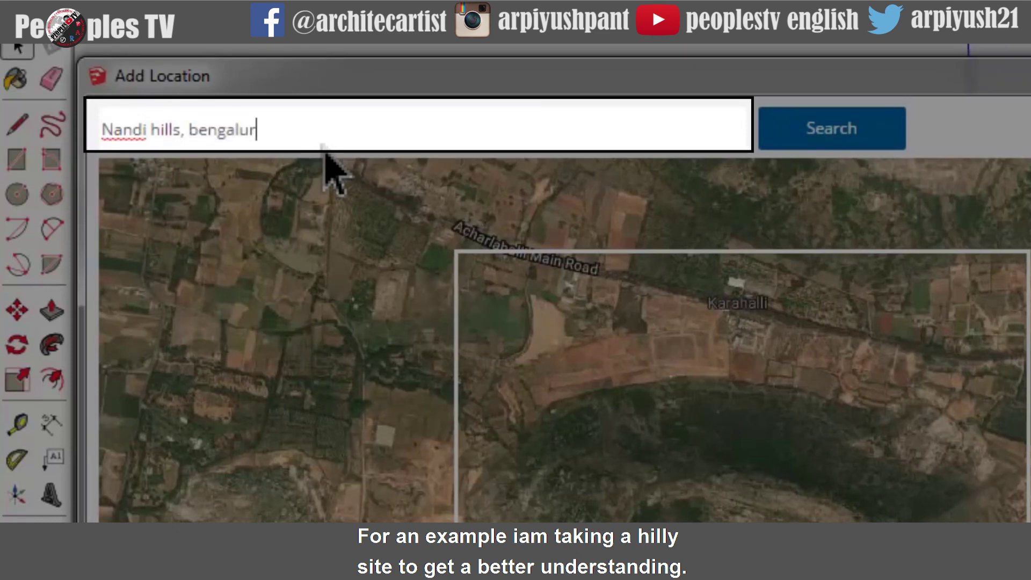
text(u, i)
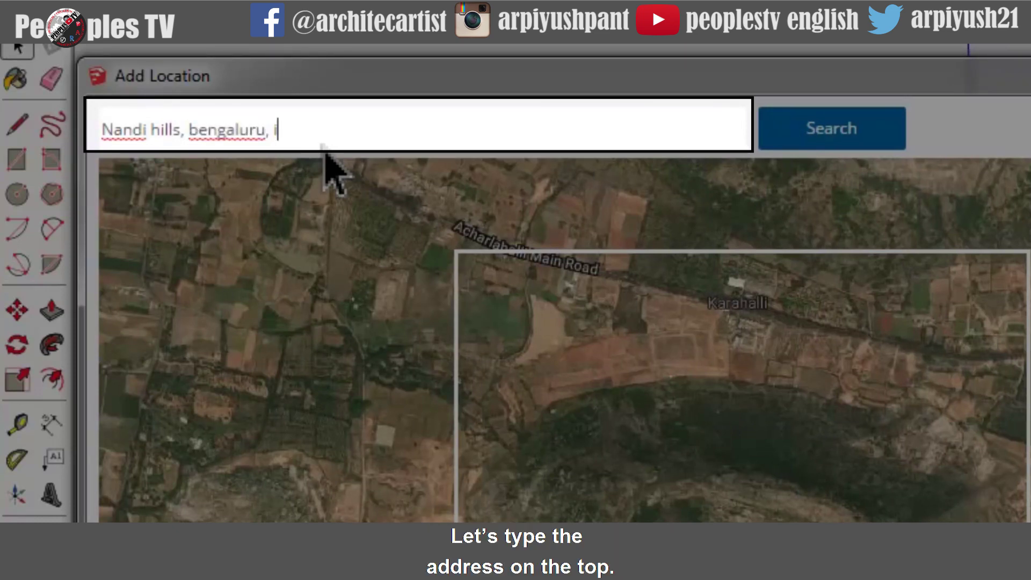
text(ndia)
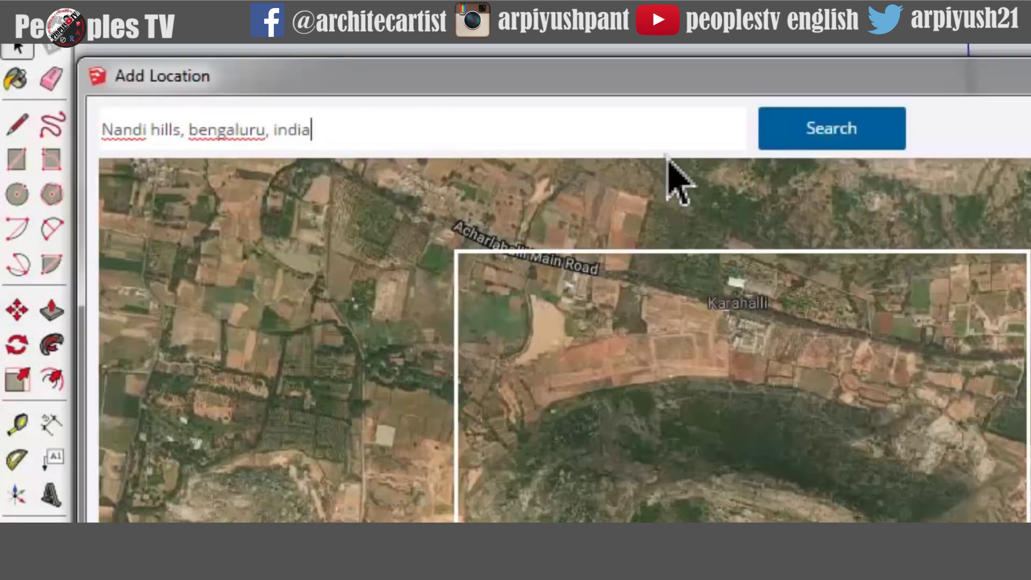
Step: Search the address, zoom to the hill, fit a capture region around it and import it
click(836, 155)
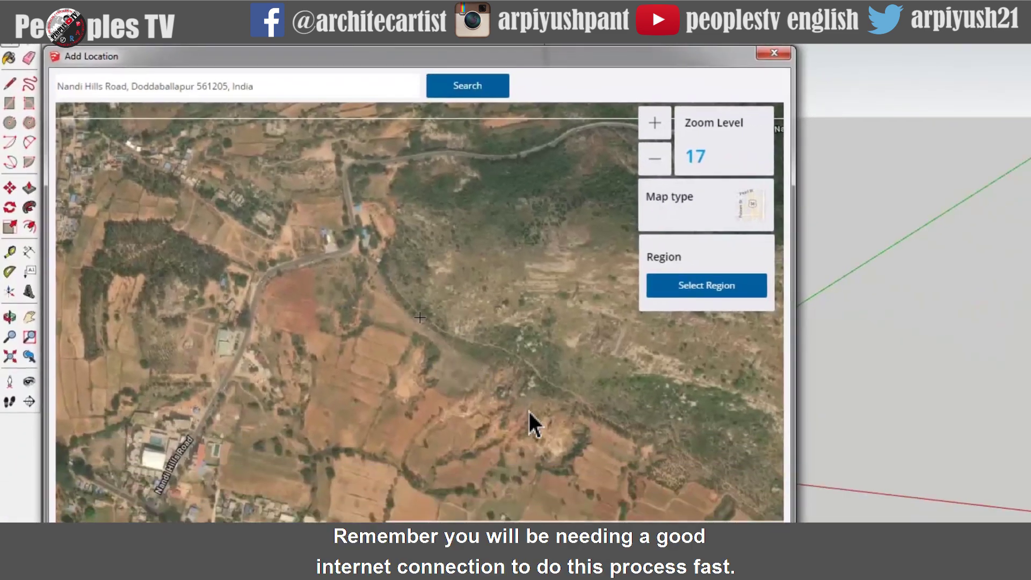
drag(528, 424, 200, 340)
scroll(397, 330, down, 2)
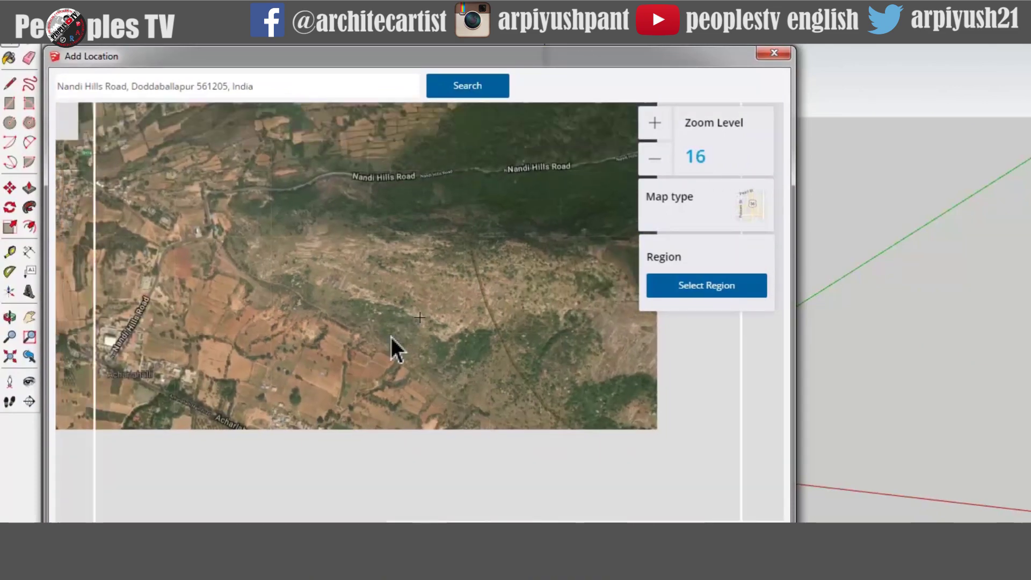
drag(394, 384, 359, 287)
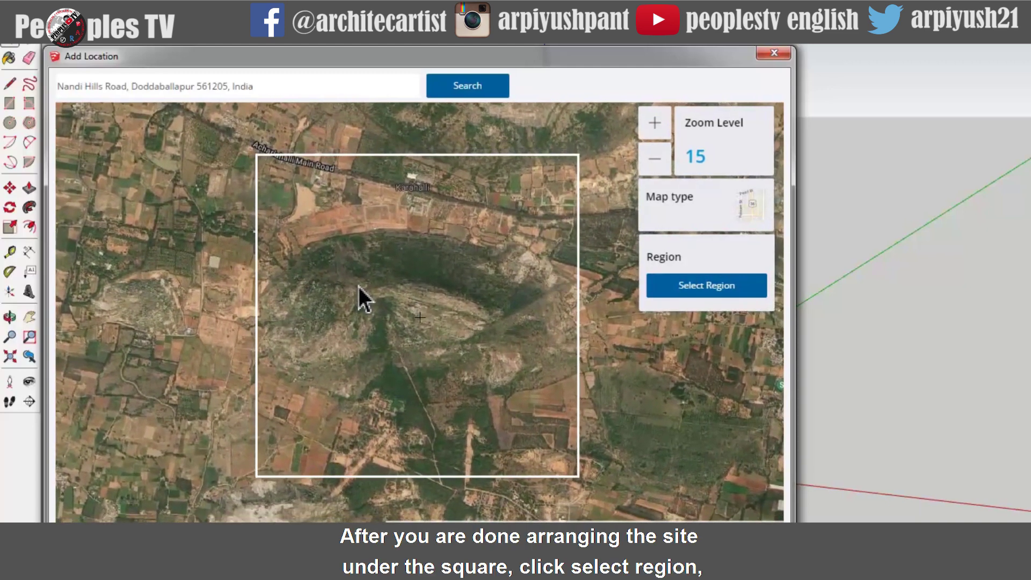
click(706, 294)
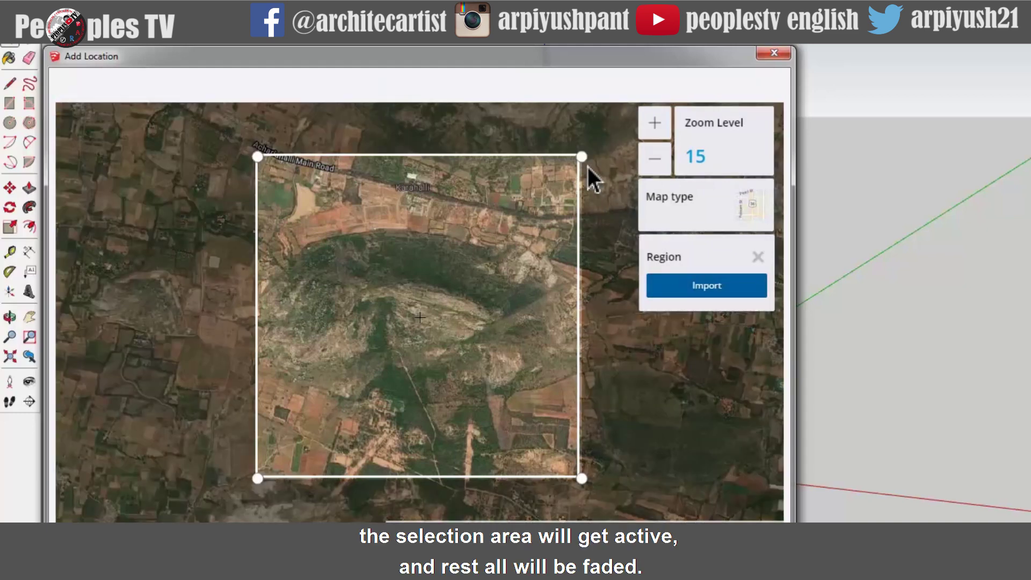
drag(587, 166, 587, 222)
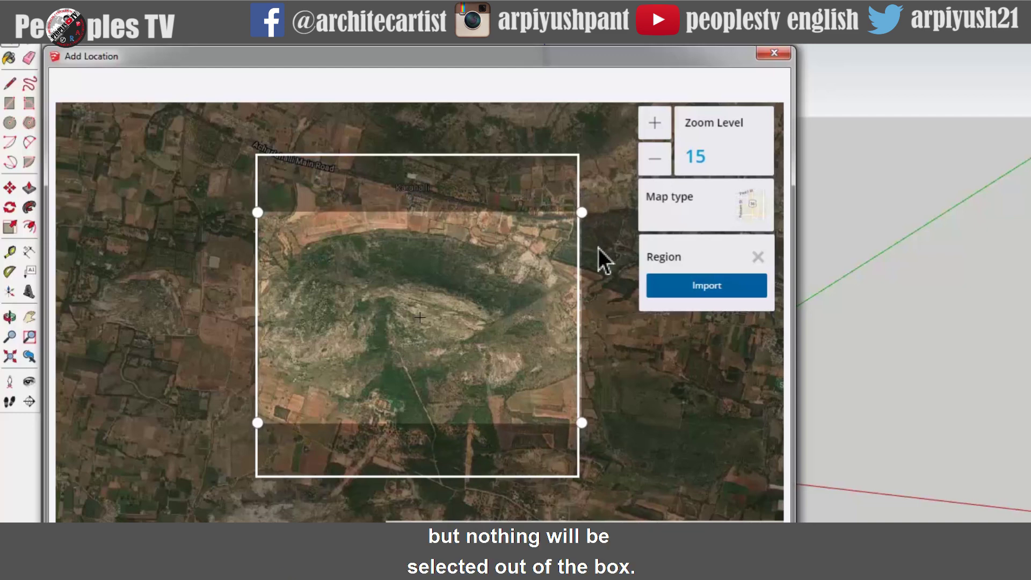
click(718, 296)
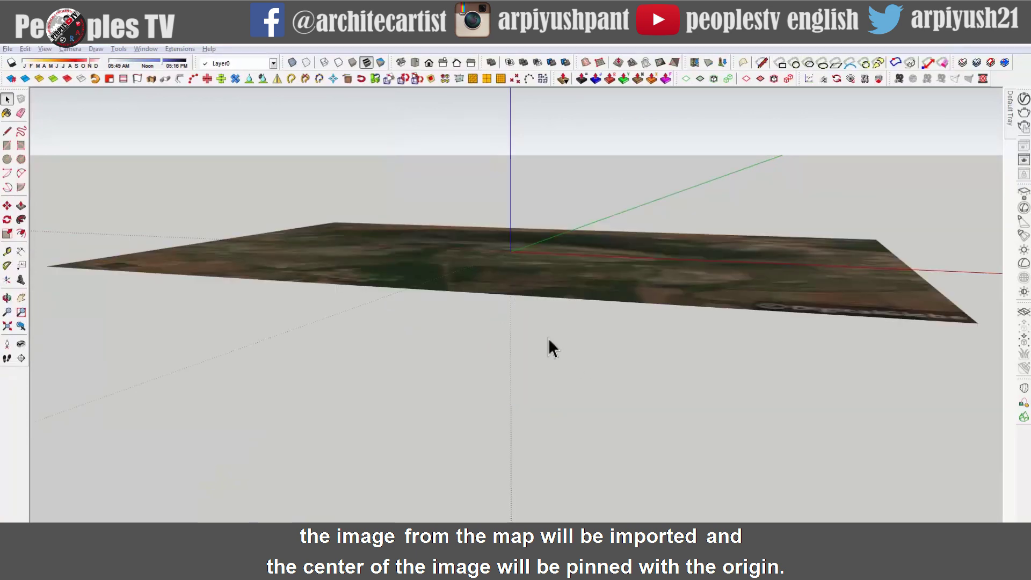
Step: Select the imported Nandi hills snapshot to reveal its red locked outline and orbit around it
middle_drag(550, 341, 571, 429)
scroll(515, 269, up, 10)
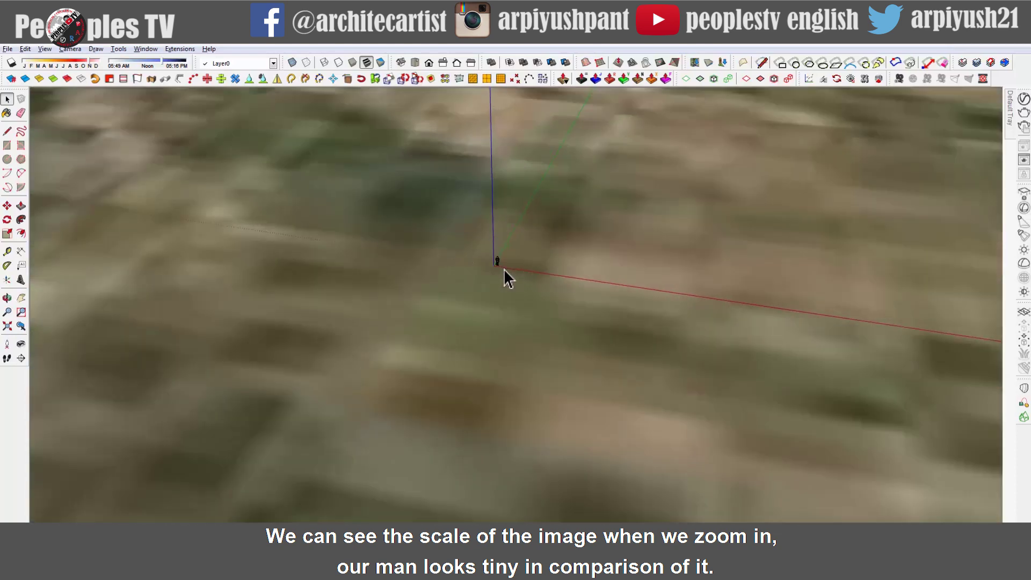
scroll(457, 271, down, 5)
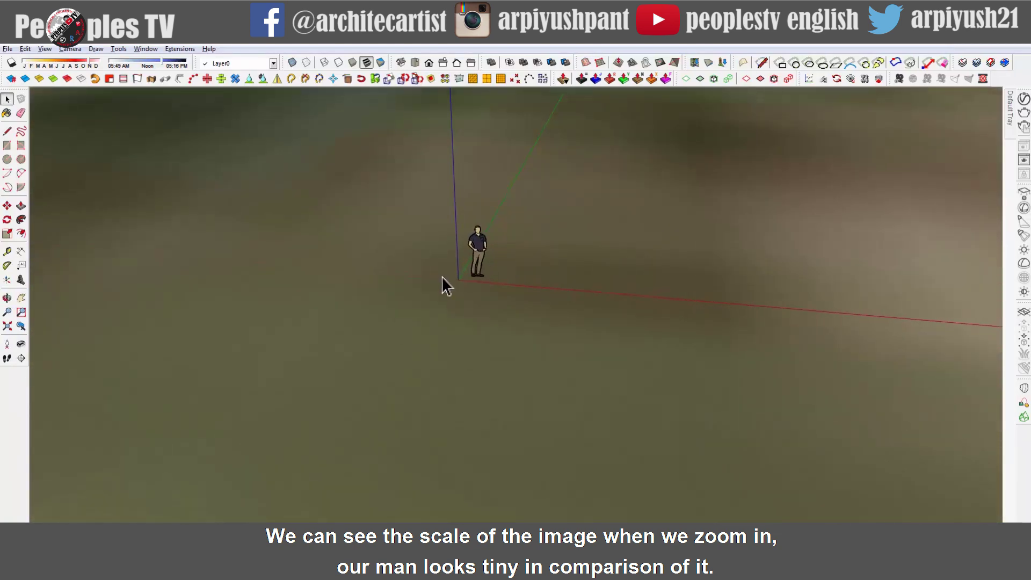
scroll(499, 290, down, 8)
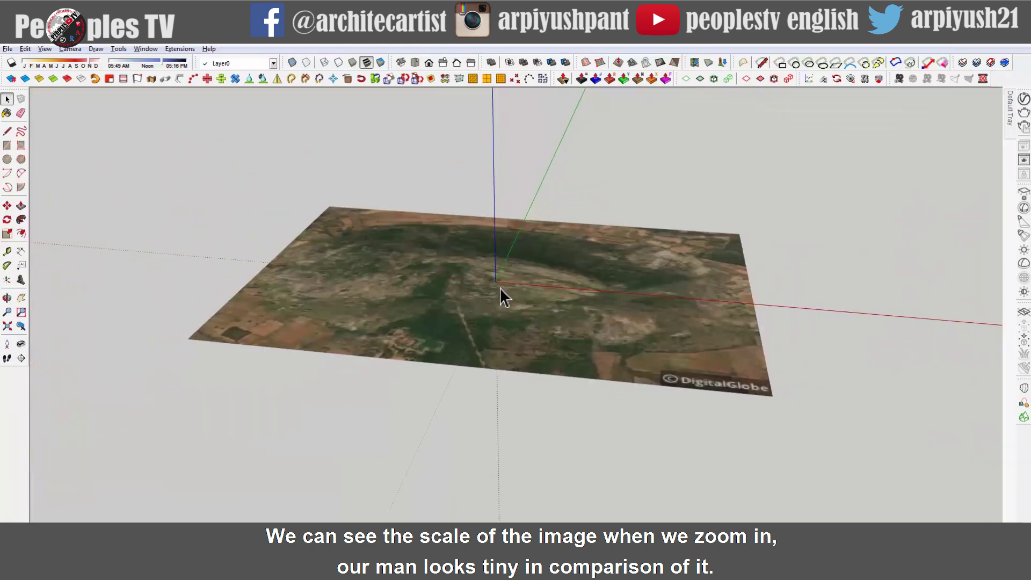
middle_drag(488, 322, 444, 337)
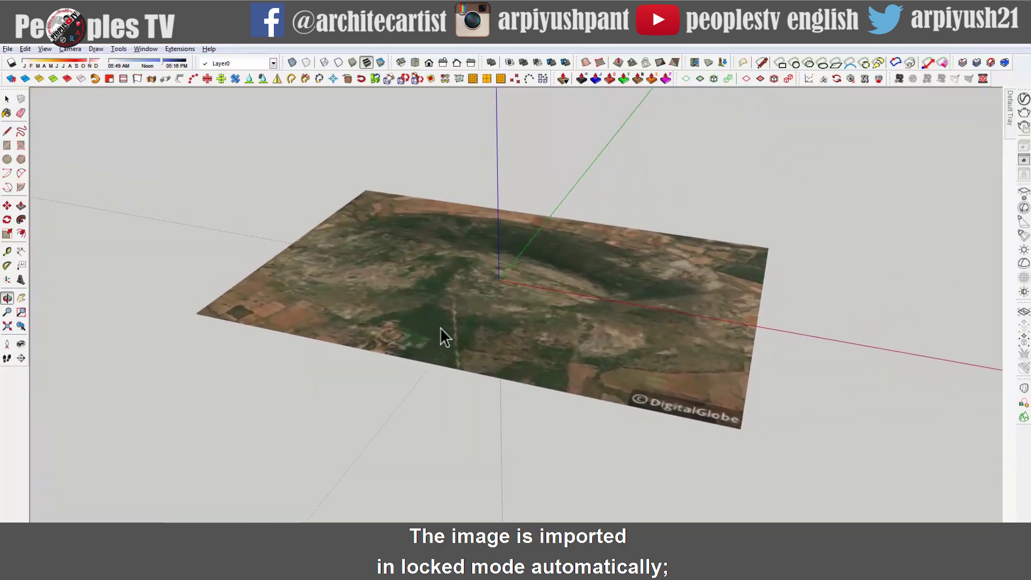
click(534, 323)
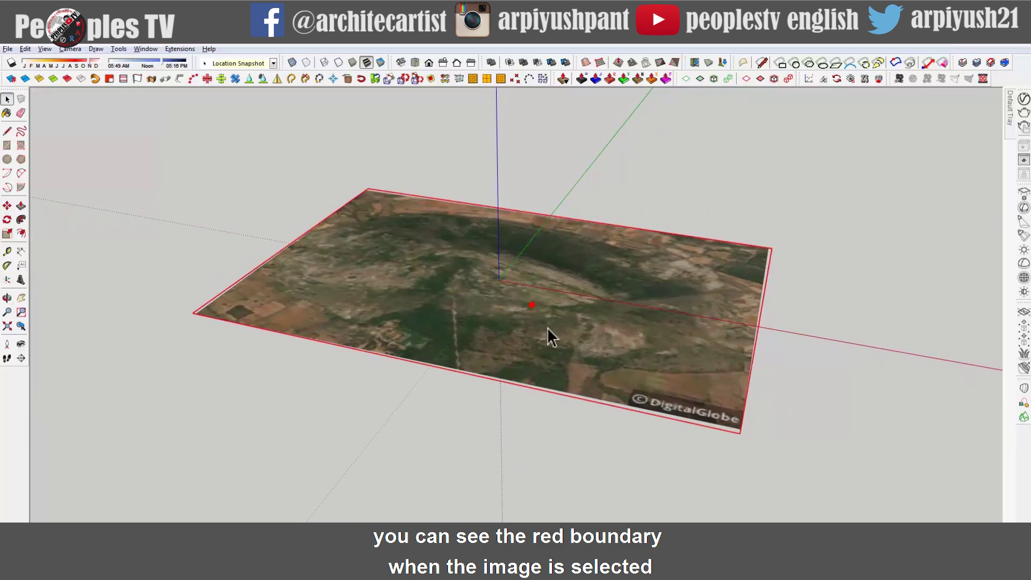
middle_drag(486, 339, 232, 281)
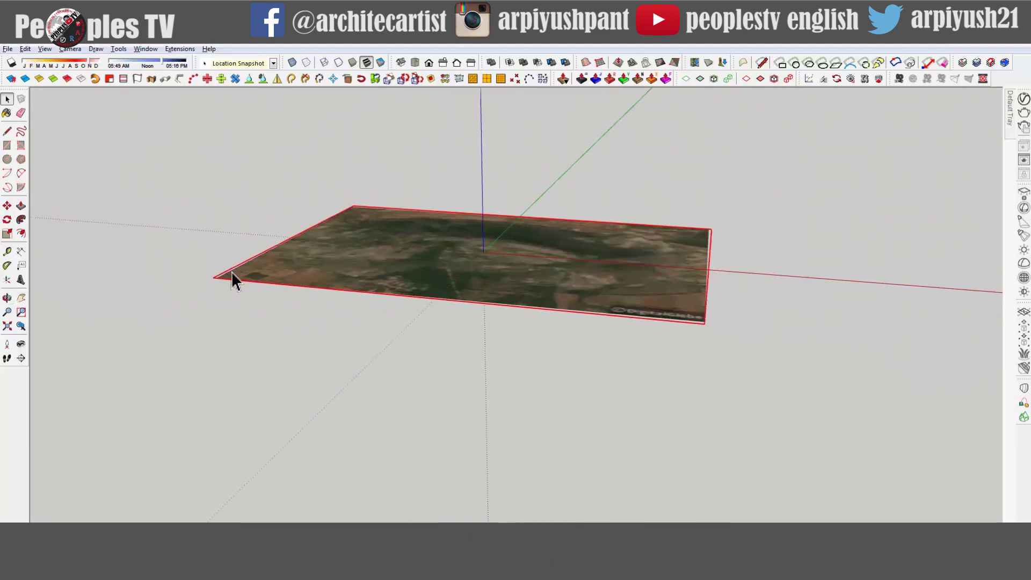
scroll(362, 405, up, 3)
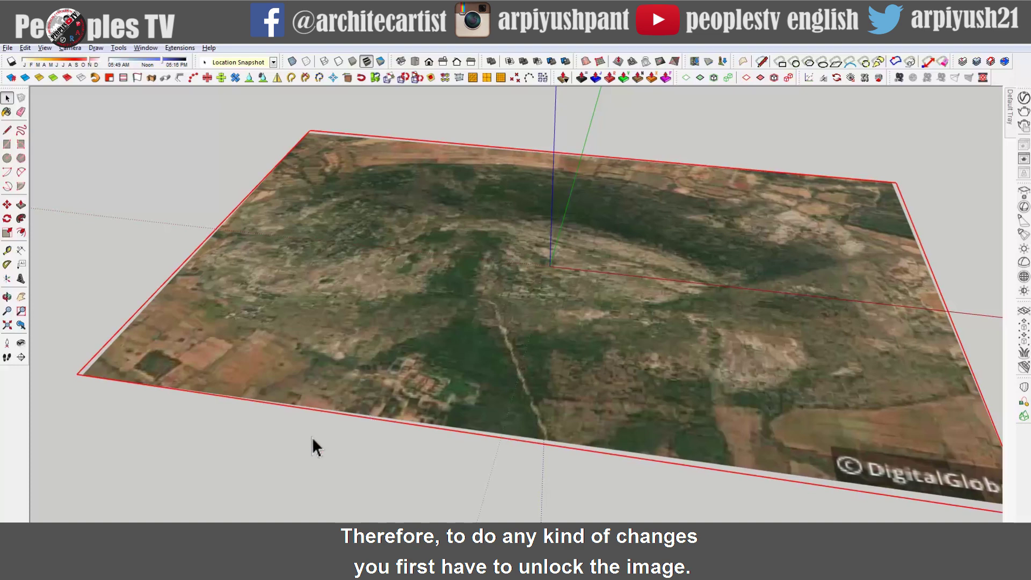
mouse_move(312, 436)
middle_down()
mouse_move(274, 421)
mouse_move(305, 422)
middle_up()
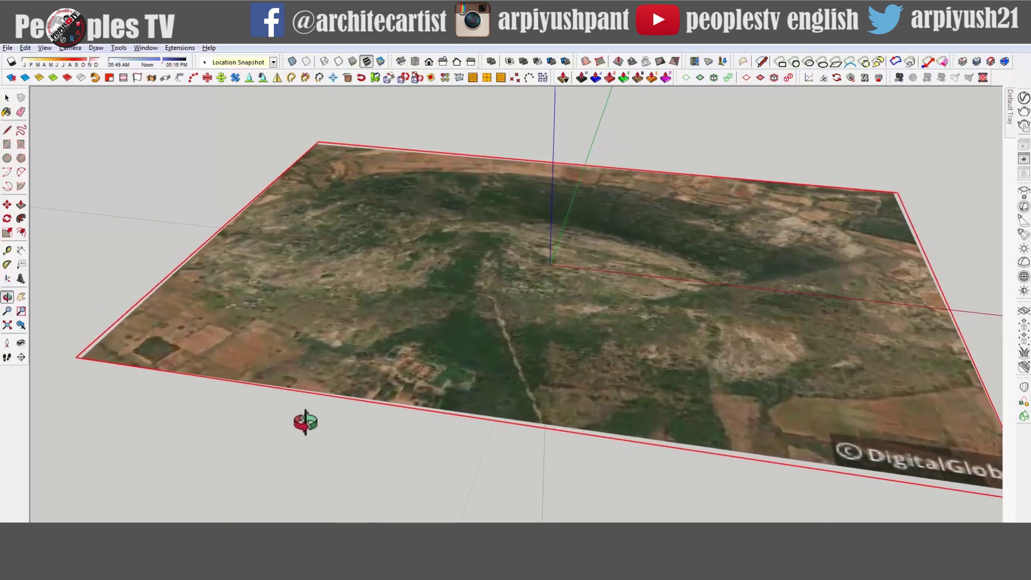
right_click(292, 381)
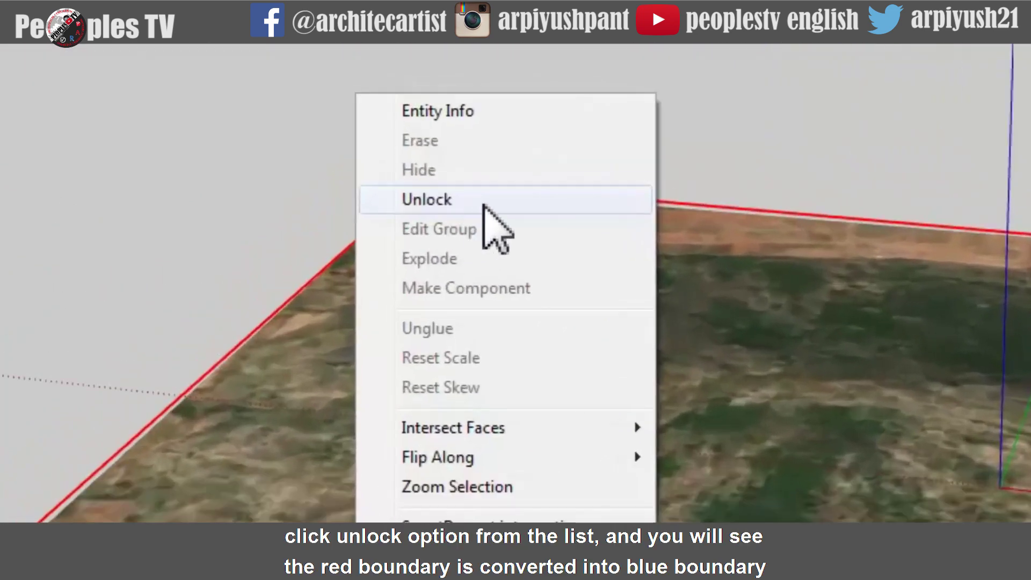
Step: Choose Unlock for the map snapshot so its boundary turns blue, then reselect it
click(485, 207)
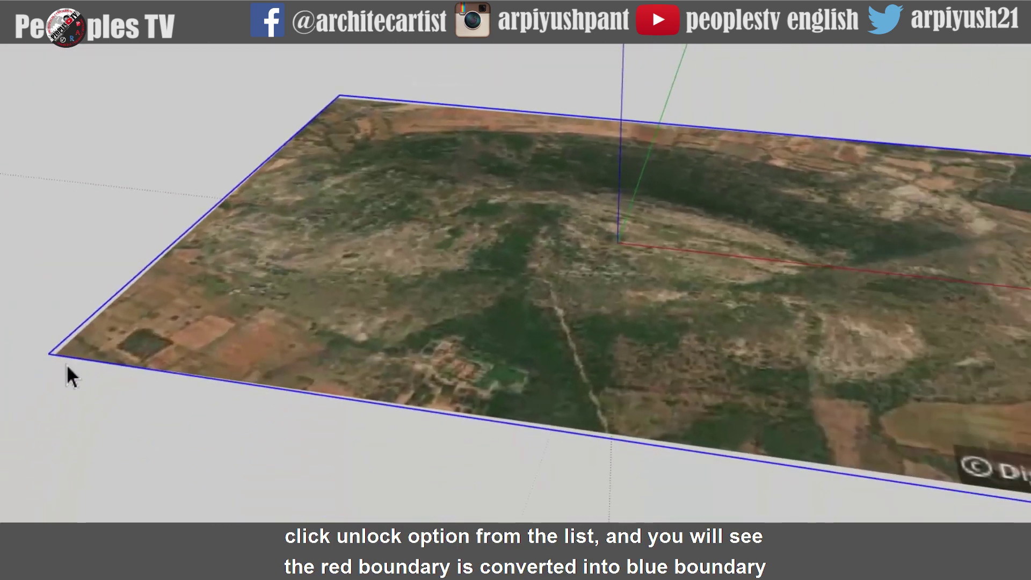
scroll(60, 359, up, 3)
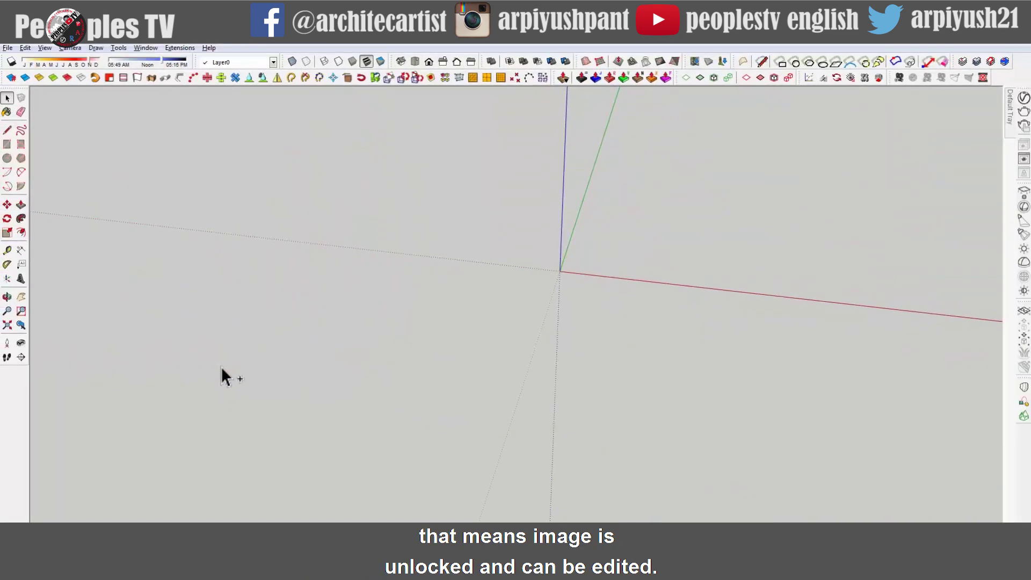
key(ctrl+z)
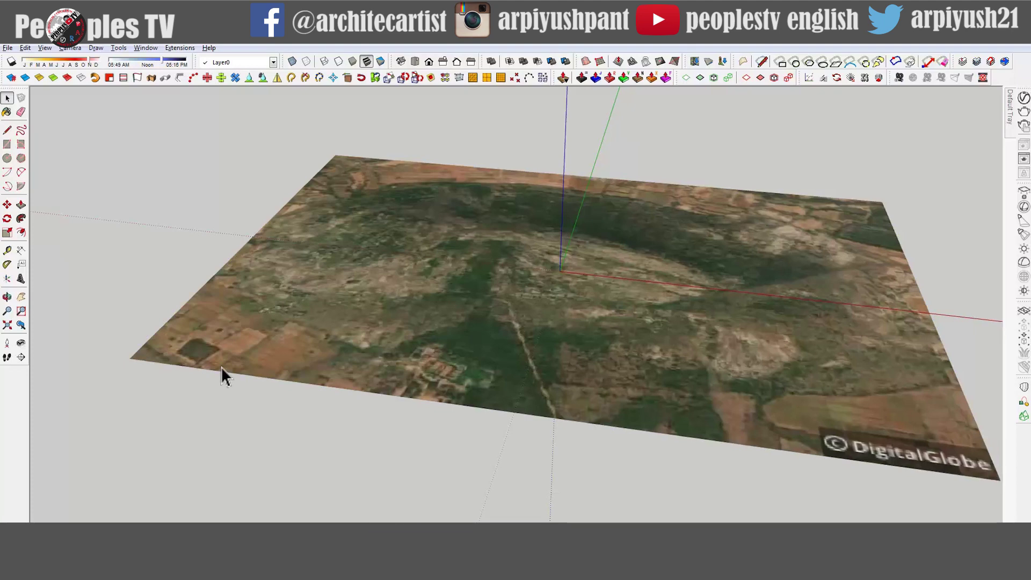
scroll(516, 263, down, 2)
click(516, 263)
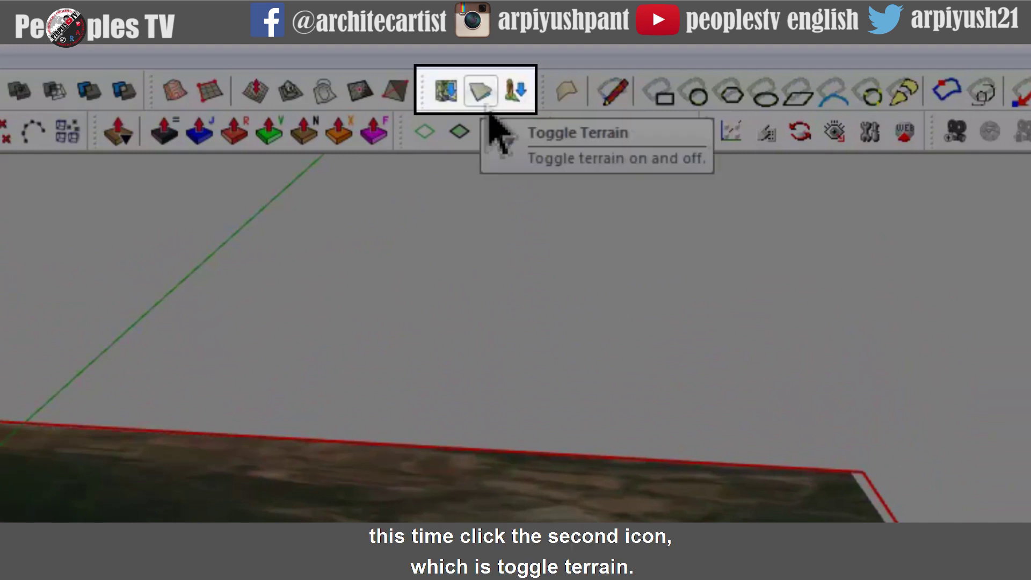
Step: Toggle Terrain on the map, comparing flat and 3-D, ending with the 3-D hill
click(480, 91)
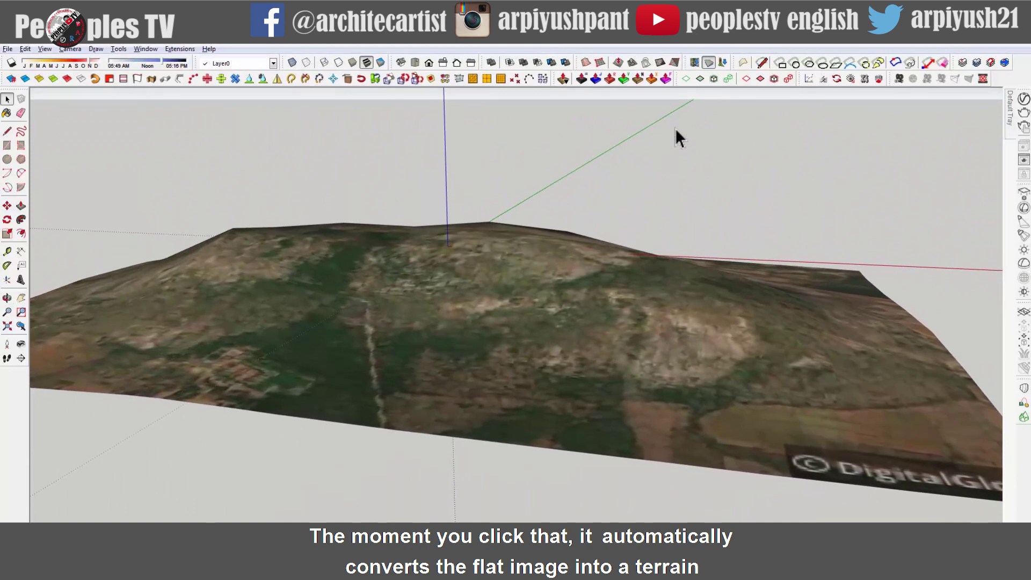
click(709, 66)
click(710, 66)
click(712, 70)
click(712, 70)
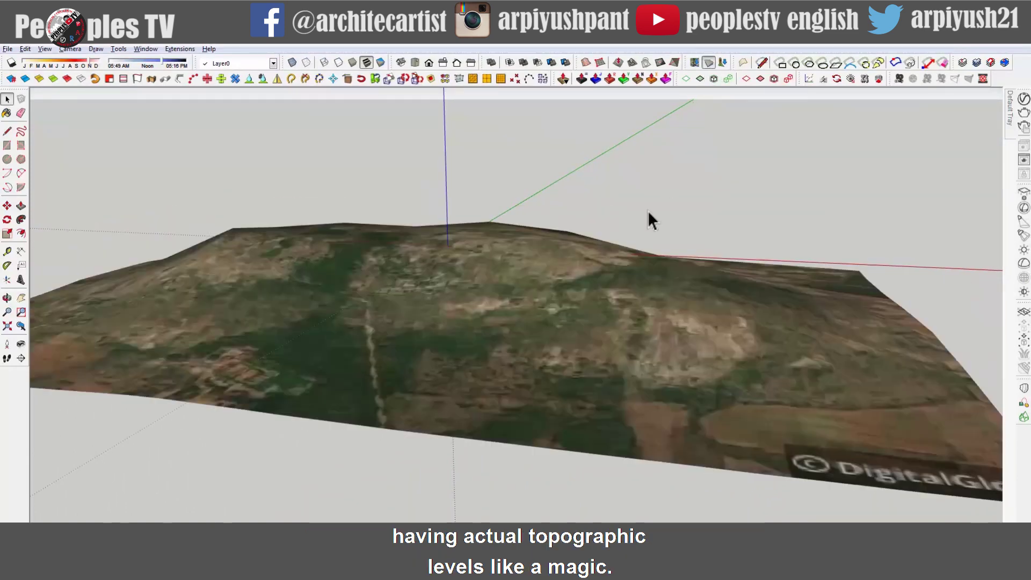
Step: Inspect the 3-D terrain by orbiting it and checking the front view
middle_drag(603, 281, 547, 279)
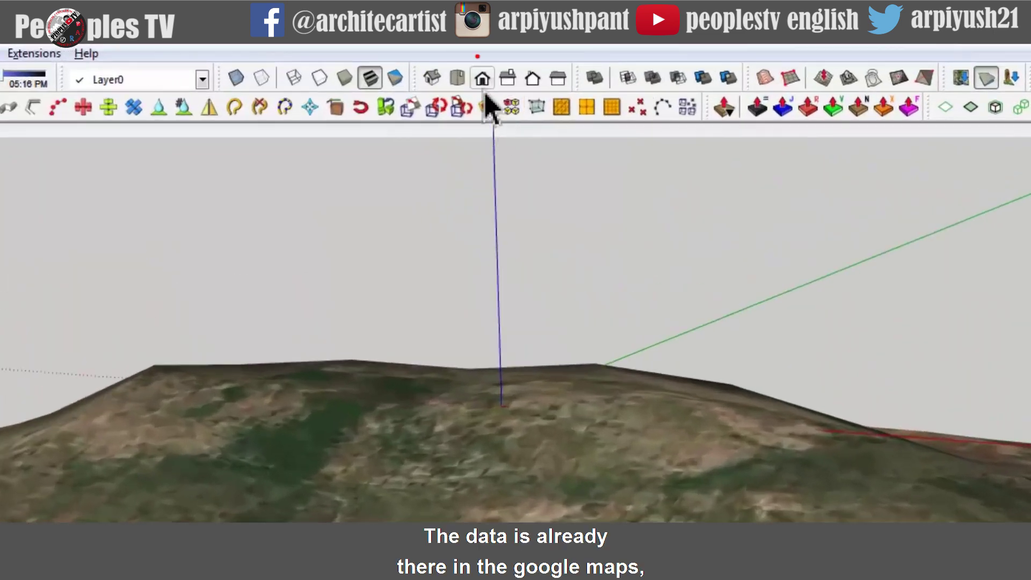
click(429, 65)
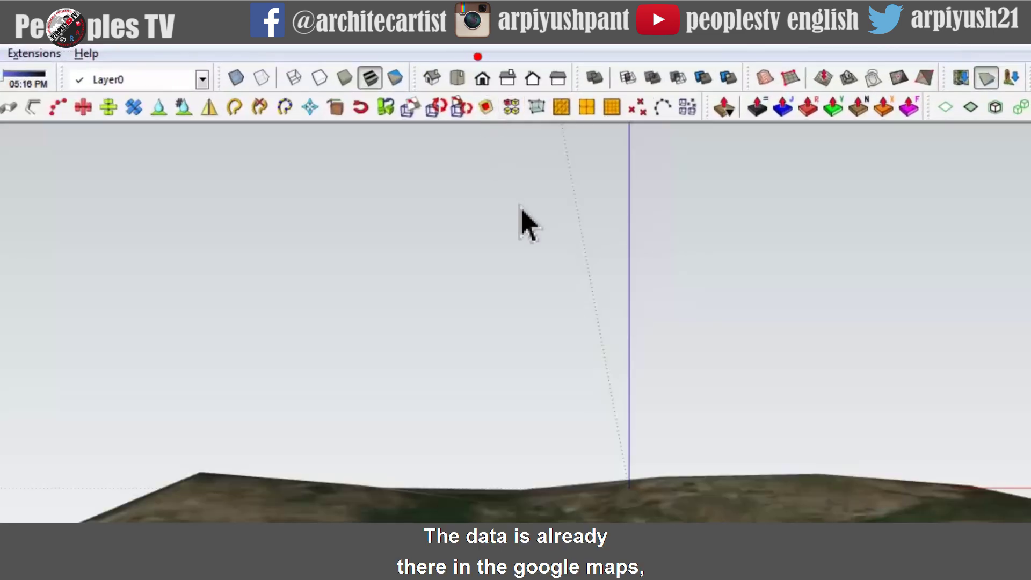
scroll(589, 349, down, 5)
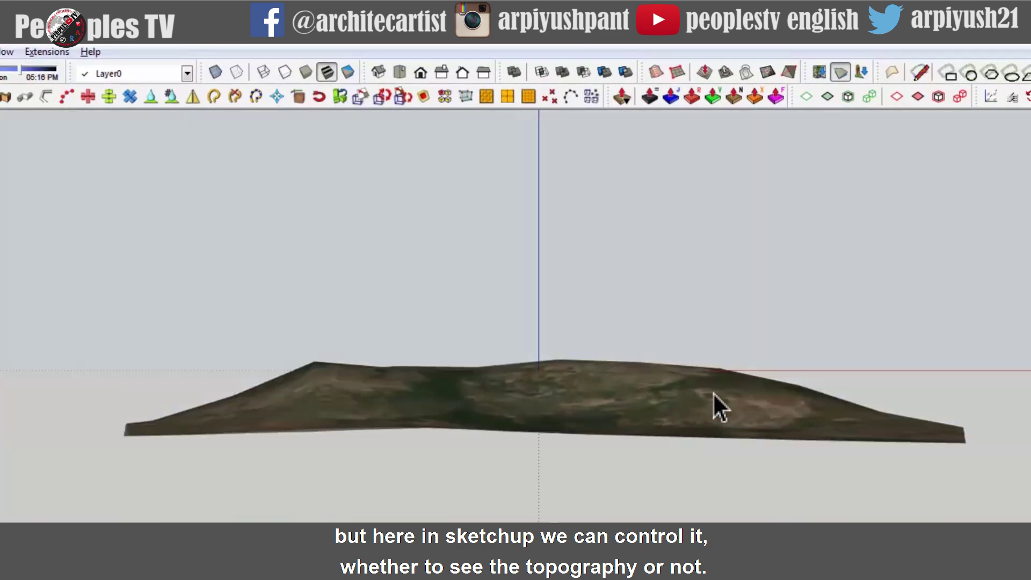
mouse_move(712, 392)
middle_down()
mouse_move(672, 393)
mouse_move(519, 456)
middle_up()
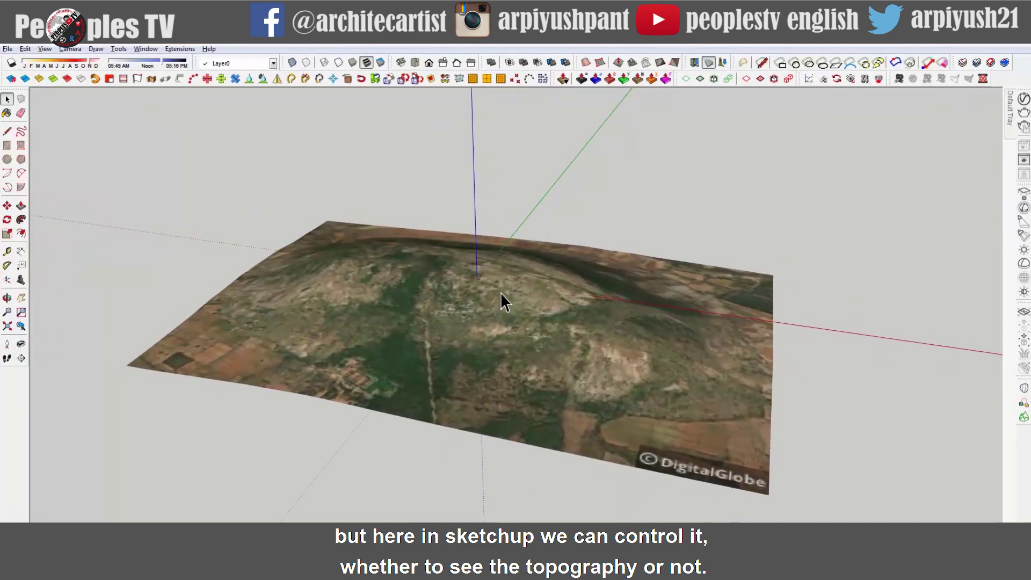
mouse_move(502, 300)
middle_down()
mouse_move(450, 330)
mouse_move(520, 304)
middle_up()
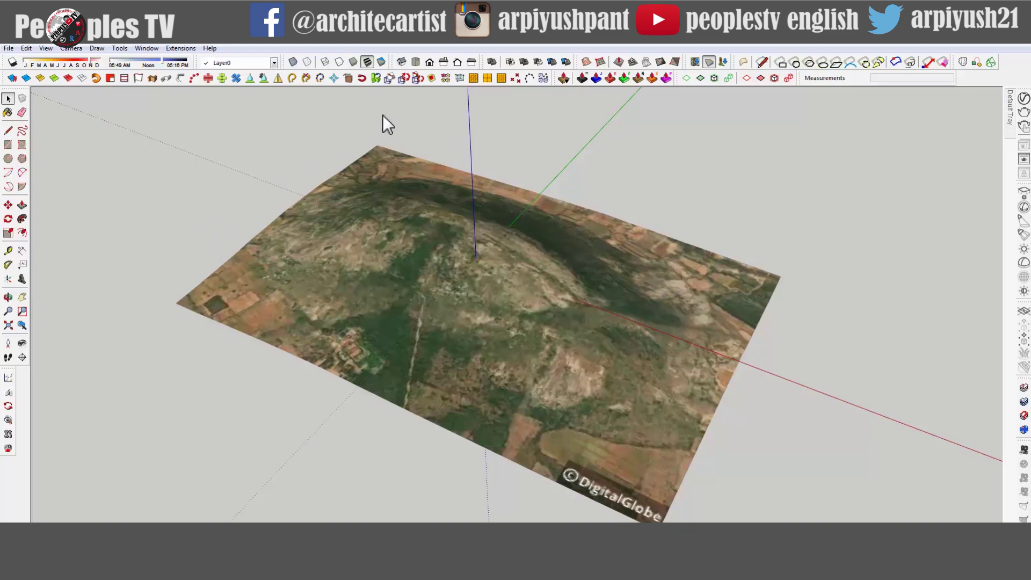
Step: From the top view, draw a rectangle extending beyond the terrain on all sides
click(413, 62)
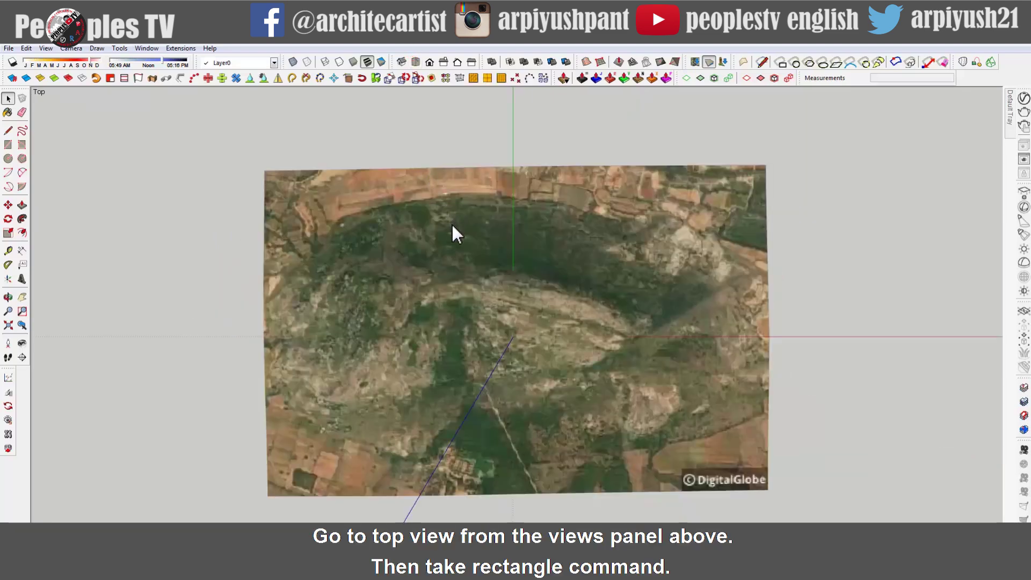
scroll(452, 237, down, 2)
scroll(434, 237, up, 1)
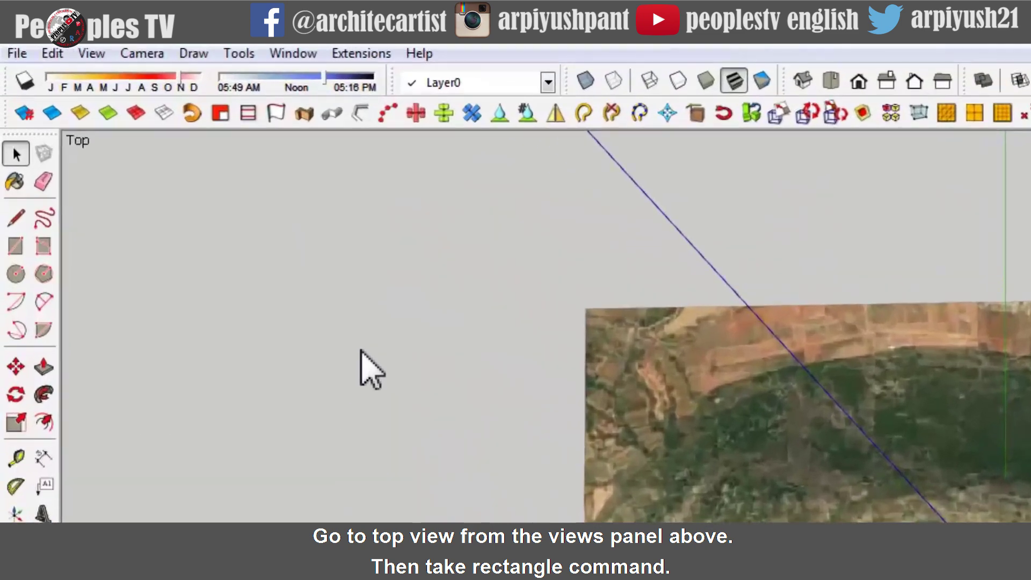
click(16, 246)
click(523, 258)
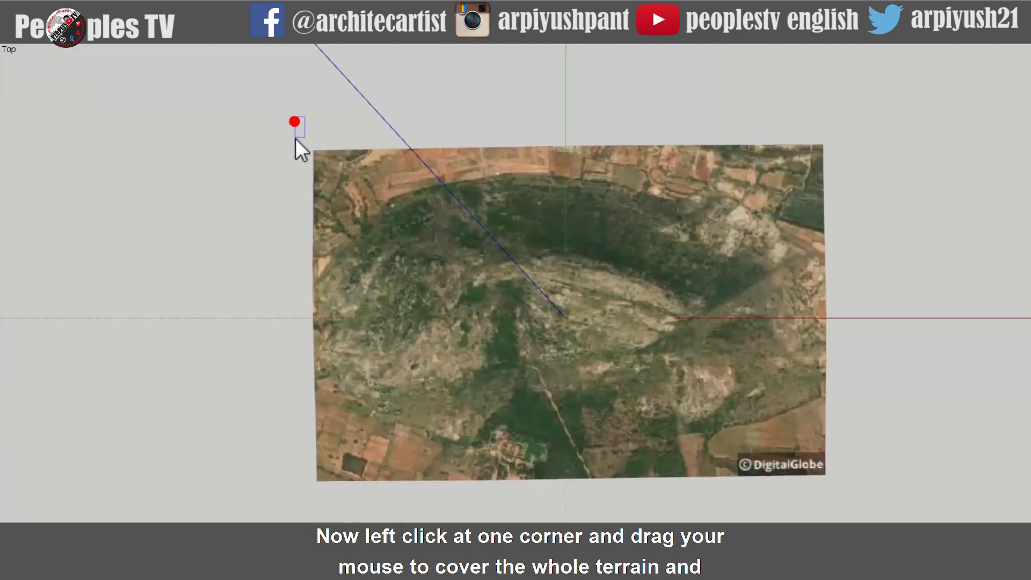
click(853, 497)
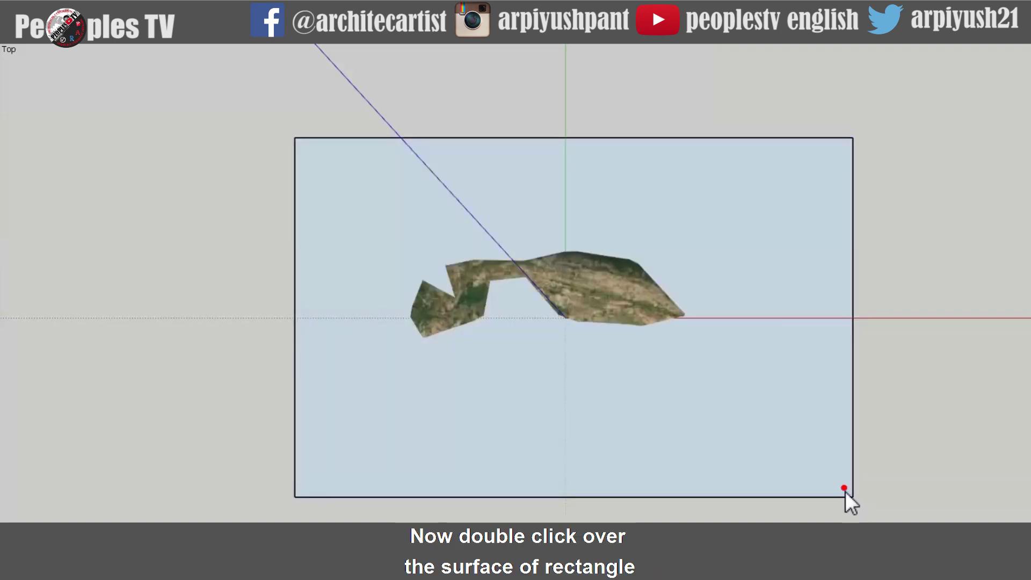
Step: Select the rectangle's face and edges and make them a group
double_click(845, 489)
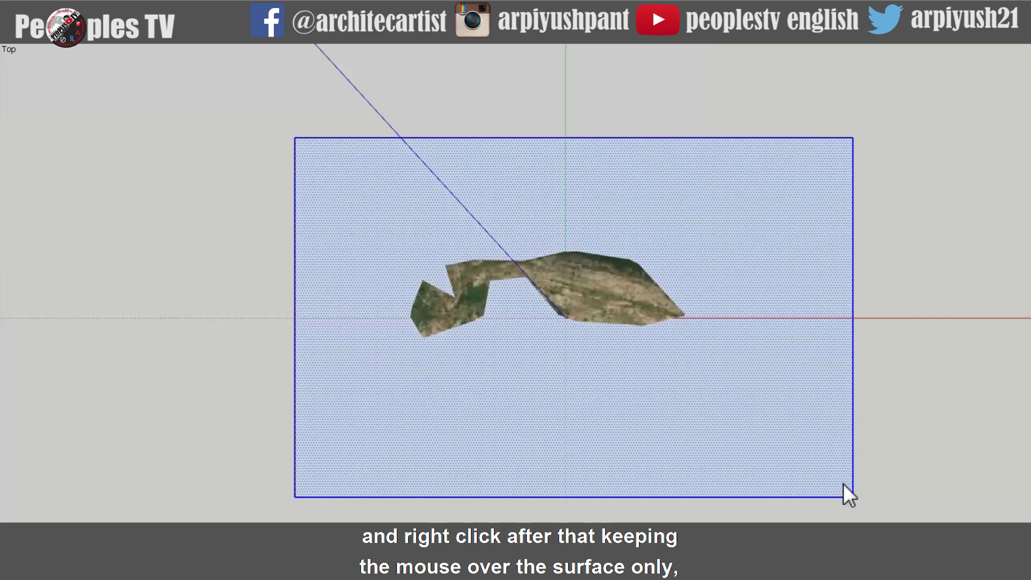
right_click(843, 484)
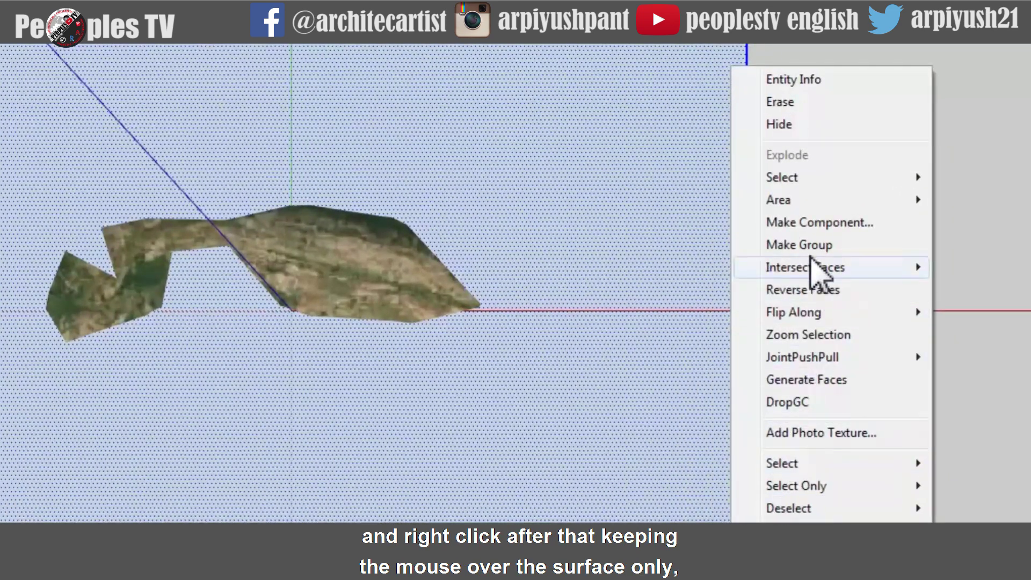
click(798, 244)
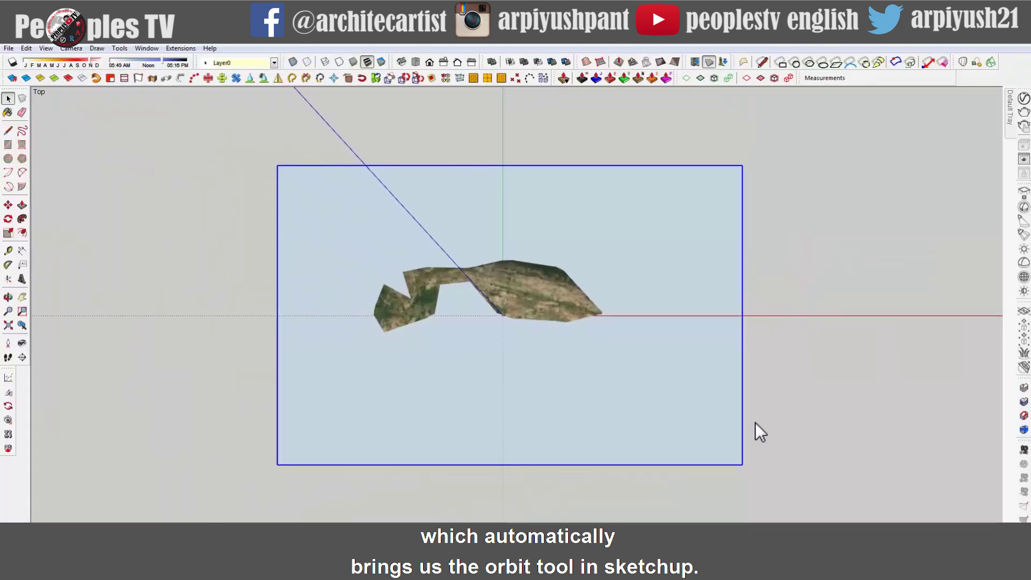
Step: Switch to a parallel-projection front view and zoom in on the hilltop and rectangle
middle_drag(754, 422, 679, 309)
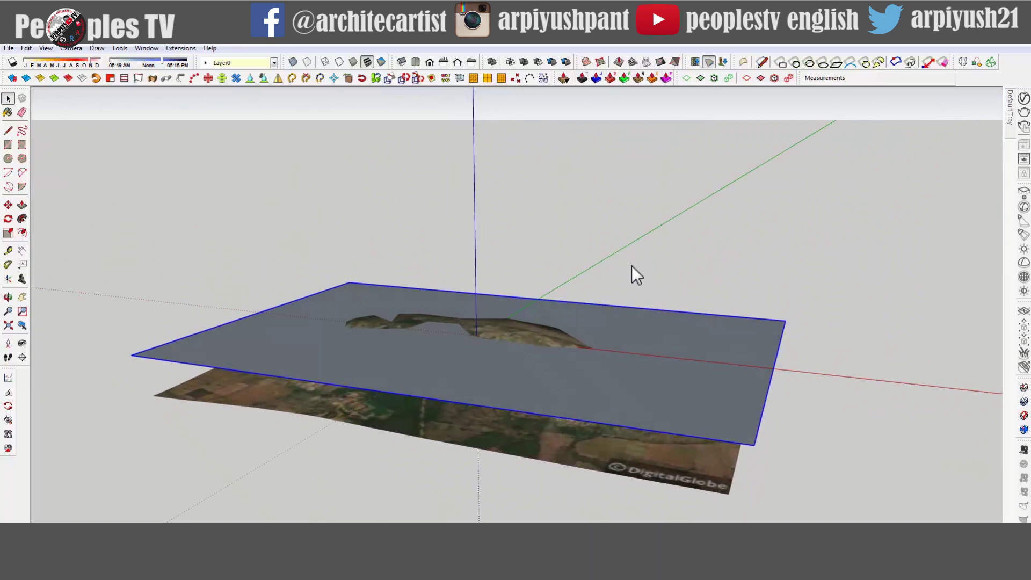
click(429, 64)
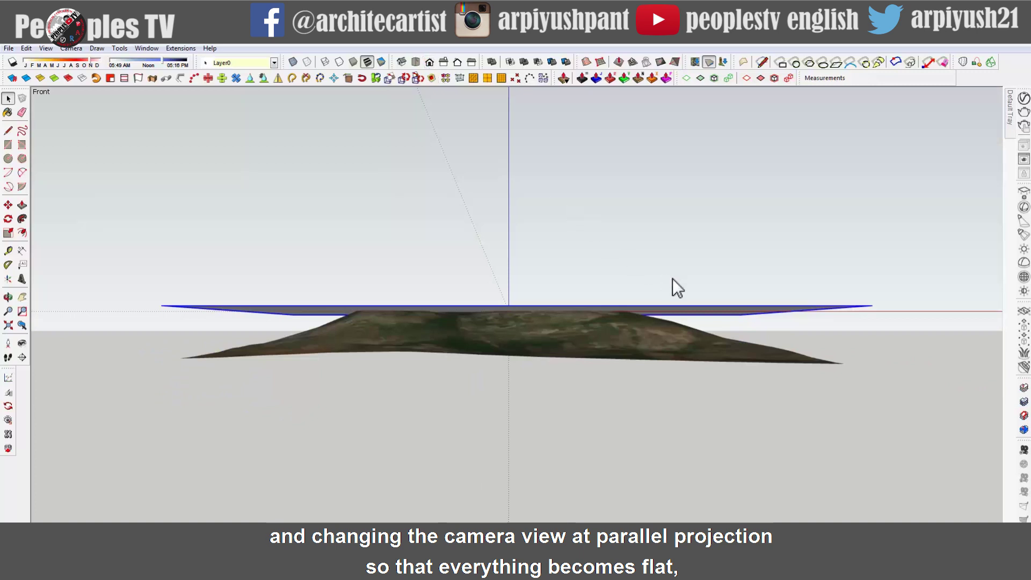
key(p)
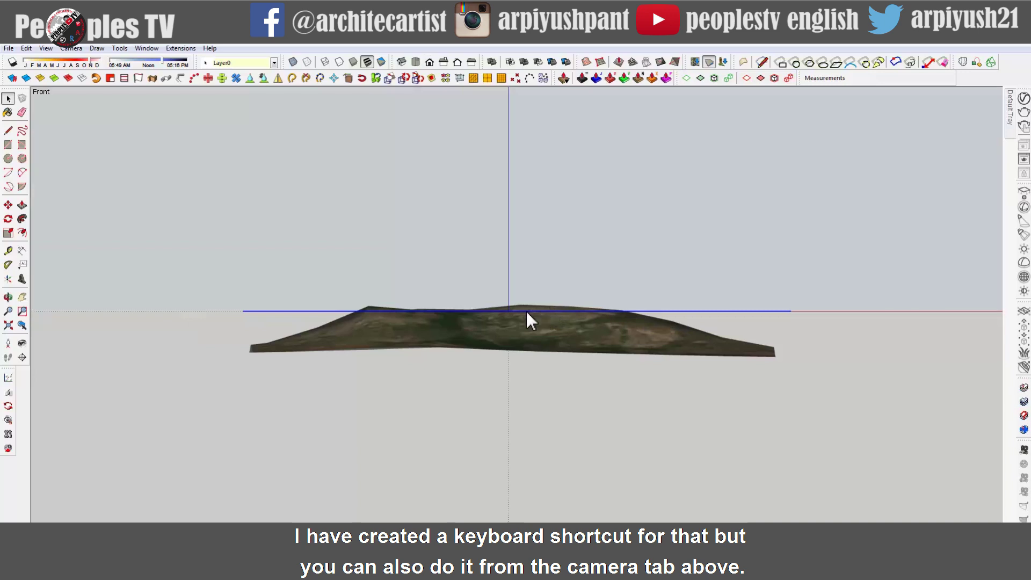
scroll(526, 313, up, 6)
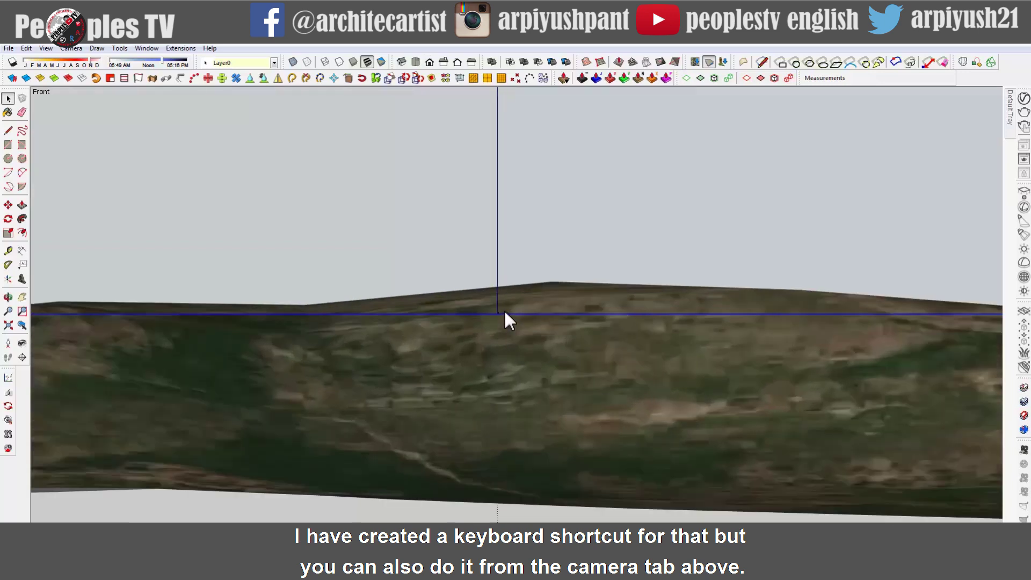
scroll(504, 310, up, 5)
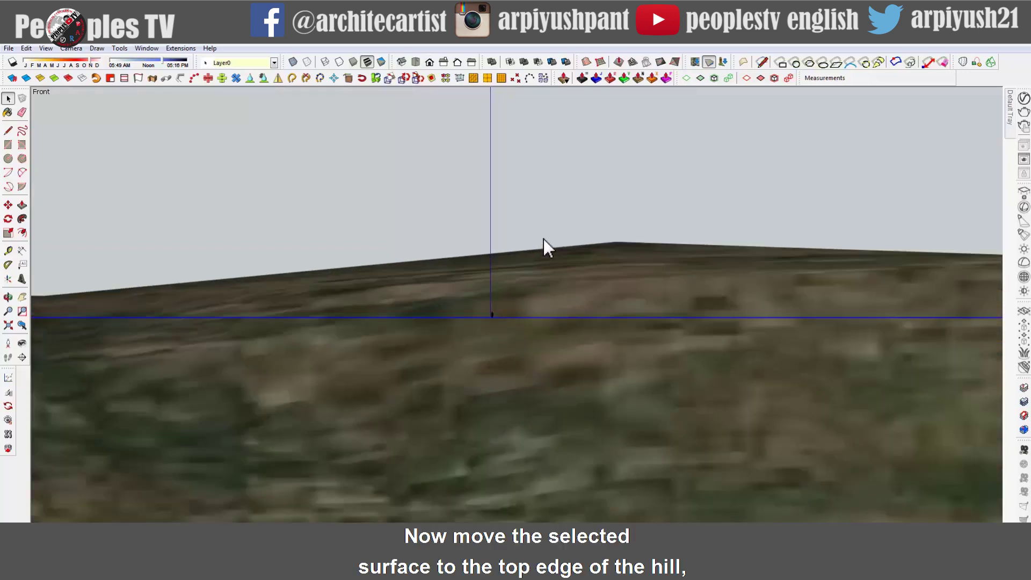
Step: Move the grouped rectangle up to the hill's top edge and check it from the front
key(m)
click(543, 234)
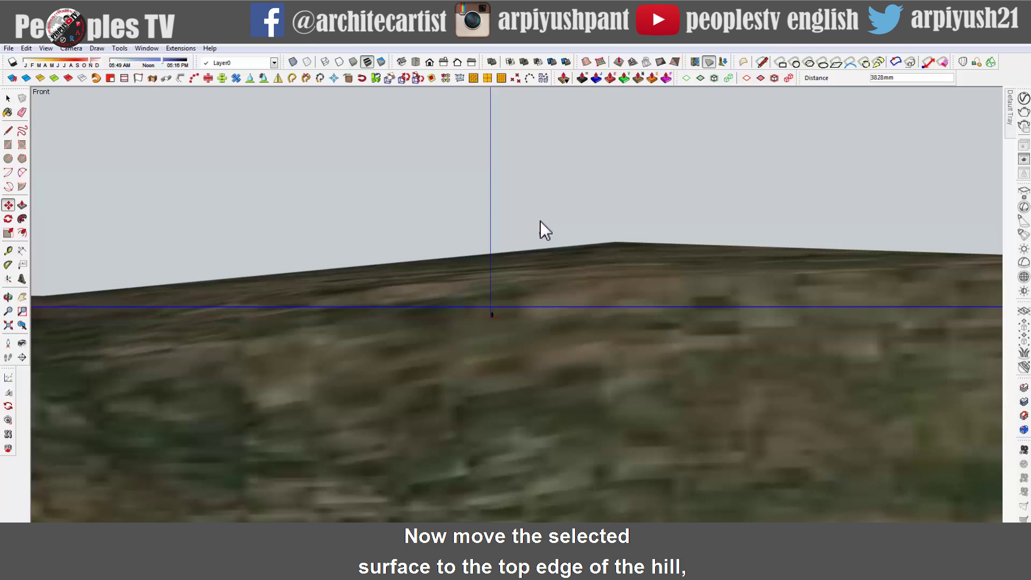
click(545, 159)
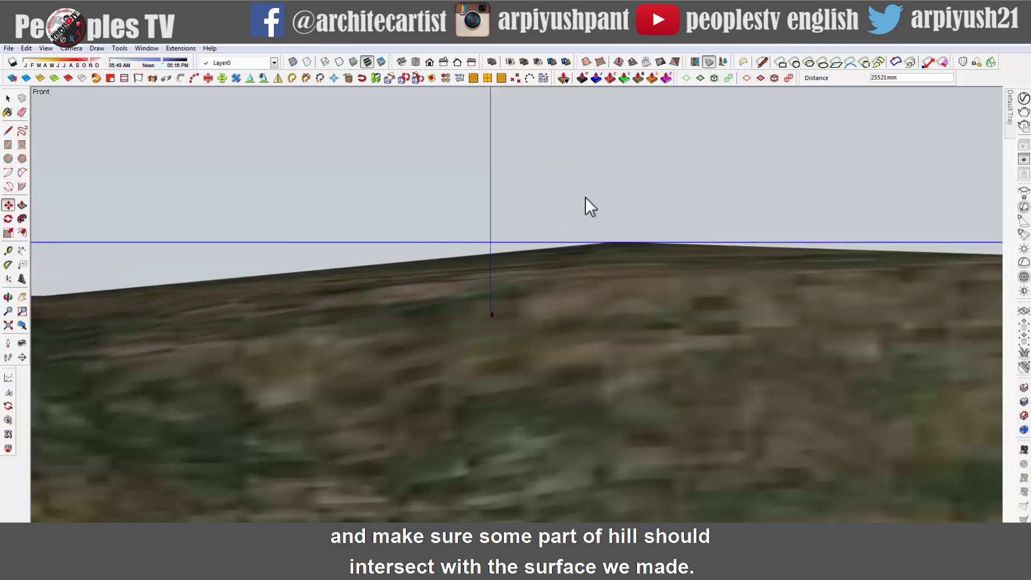
middle_drag(634, 216, 503, 262)
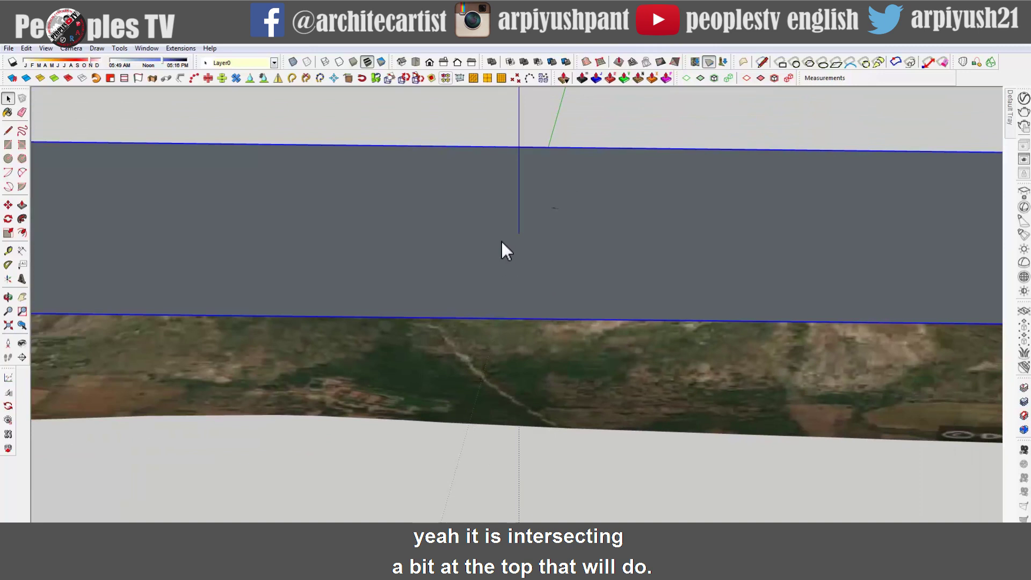
click(429, 63)
scroll(443, 212, down, 3)
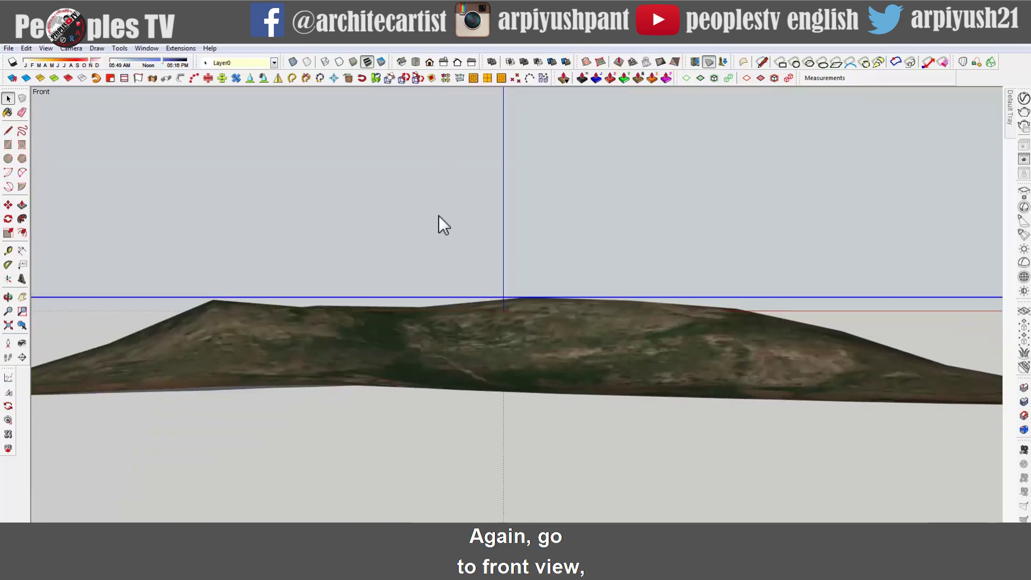
scroll(830, 298, up, 2)
Step: Copy the top surface down to the hill's base
key(ctrl+a)
key(m)
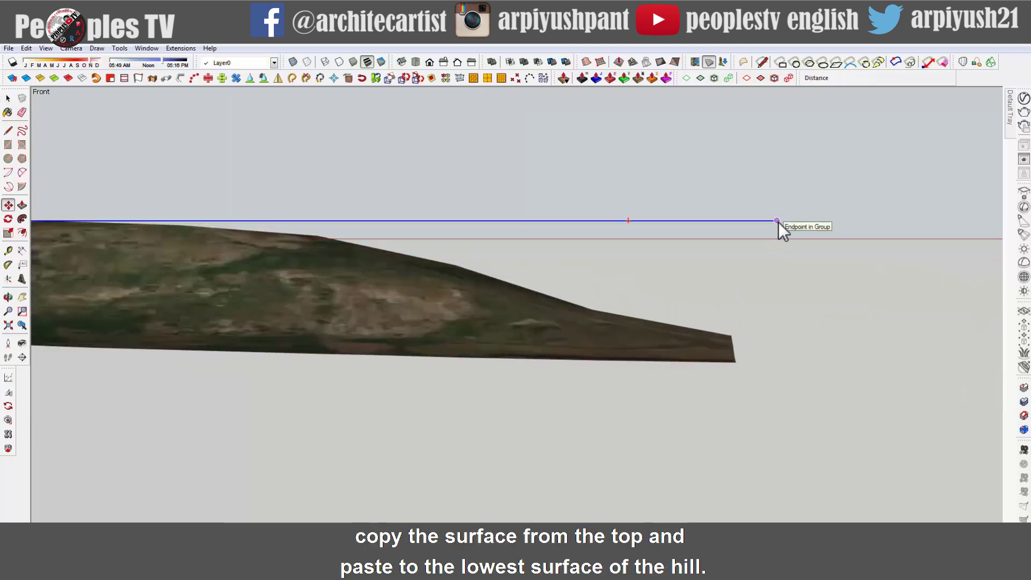
click(778, 223)
scroll(739, 370, up, 3)
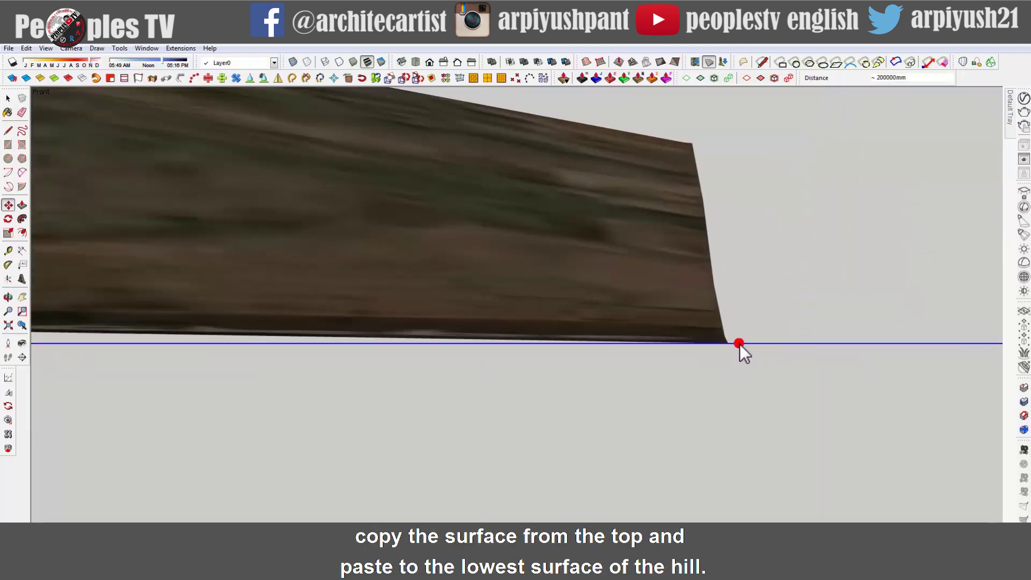
scroll(739, 346, down, 5)
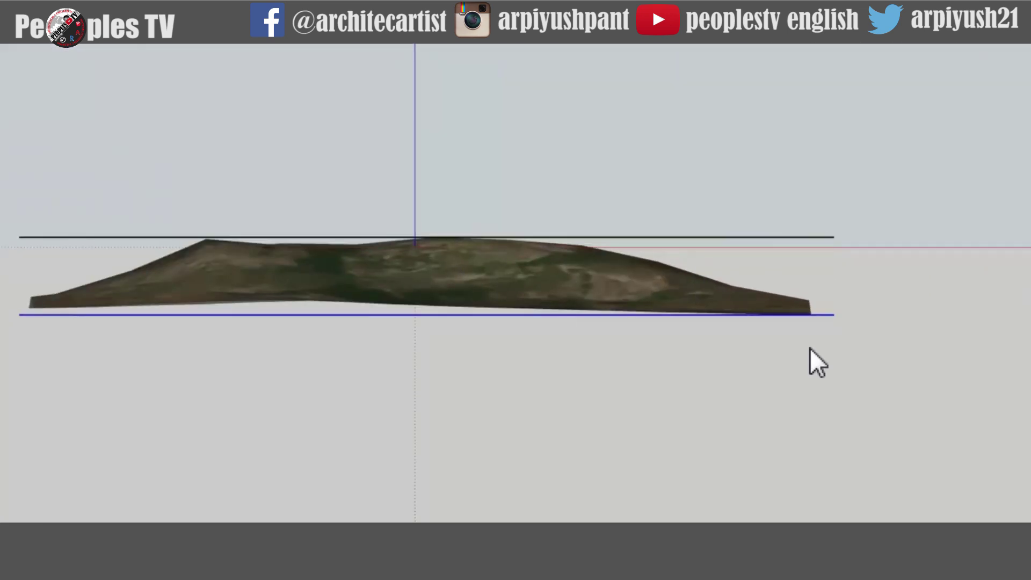
Step: Move the terrain and both surfaces together so the lowest point sits at origin level
drag(846, 351, 741, 198)
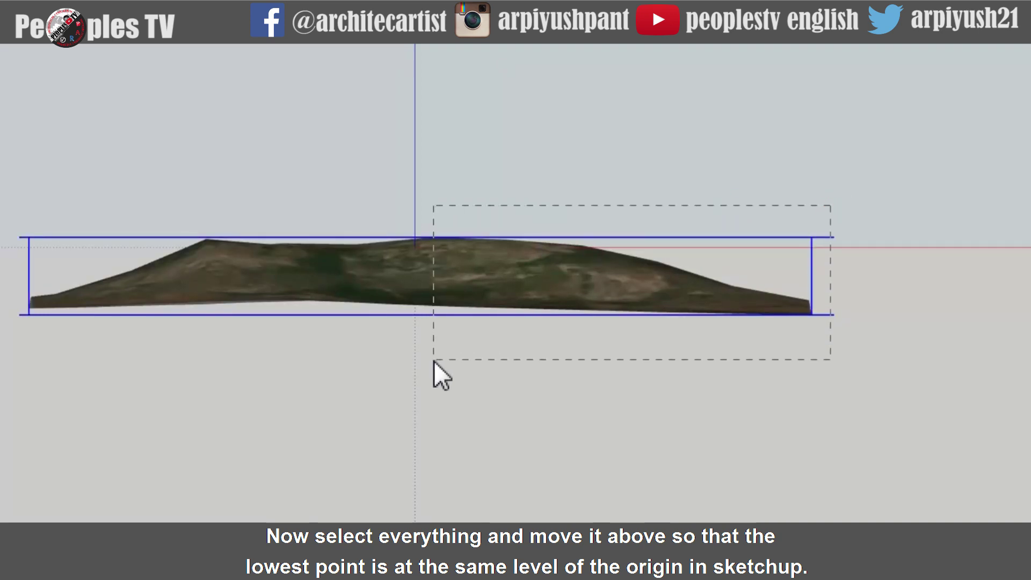
drag(433, 360, 469, 363)
click(830, 317)
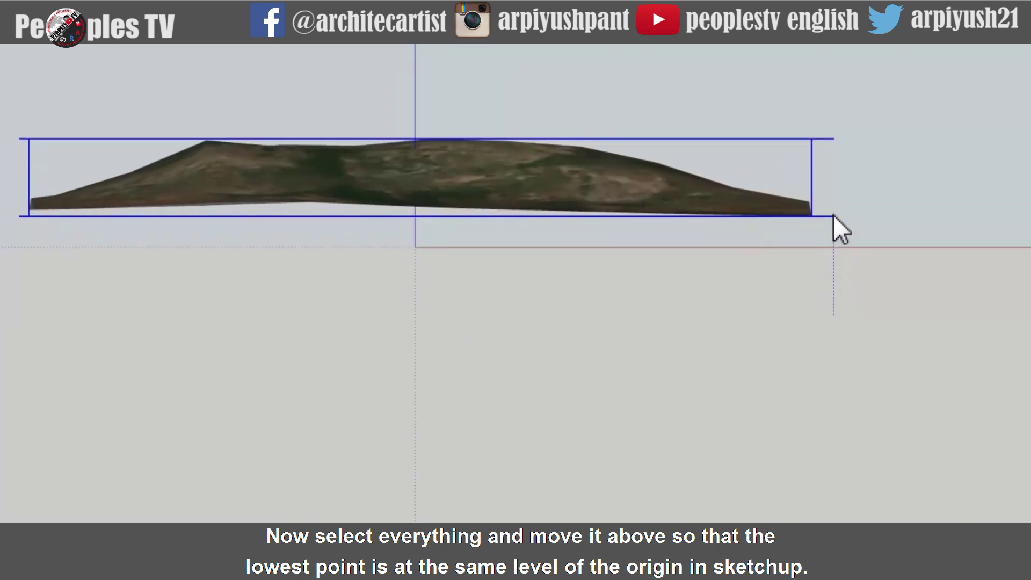
click(415, 249)
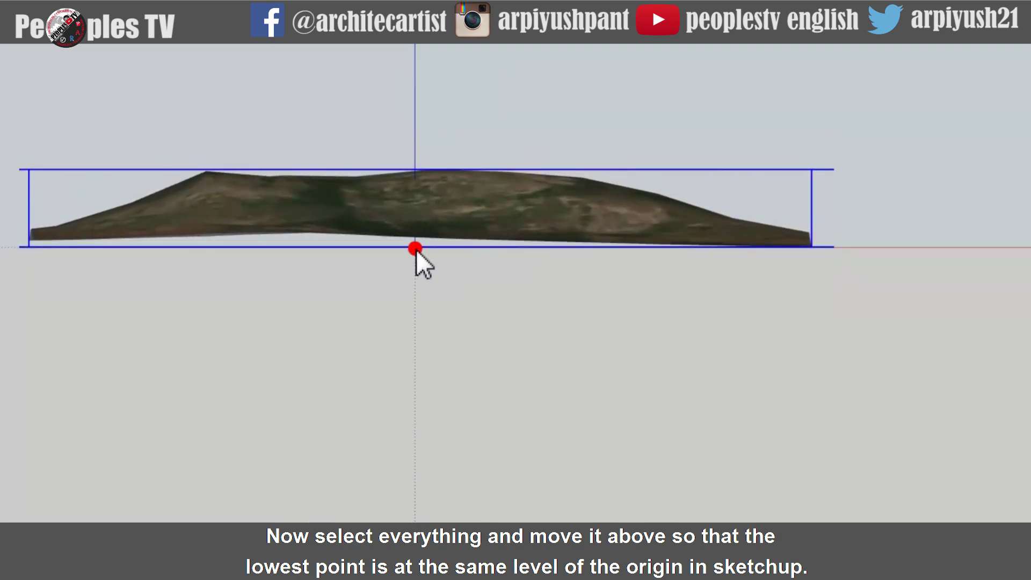
click(602, 138)
Step: Inspect the layered planes, return to Front view, and start a vertical line at the lower rectangle's endpoint
mouse_move(640, 175)
middle_down()
mouse_move(608, 238)
mouse_move(503, 346)
mouse_move(342, 368)
mouse_move(409, 359)
mouse_move(476, 382)
mouse_move(490, 325)
middle_up()
scroll(485, 312, down, 4)
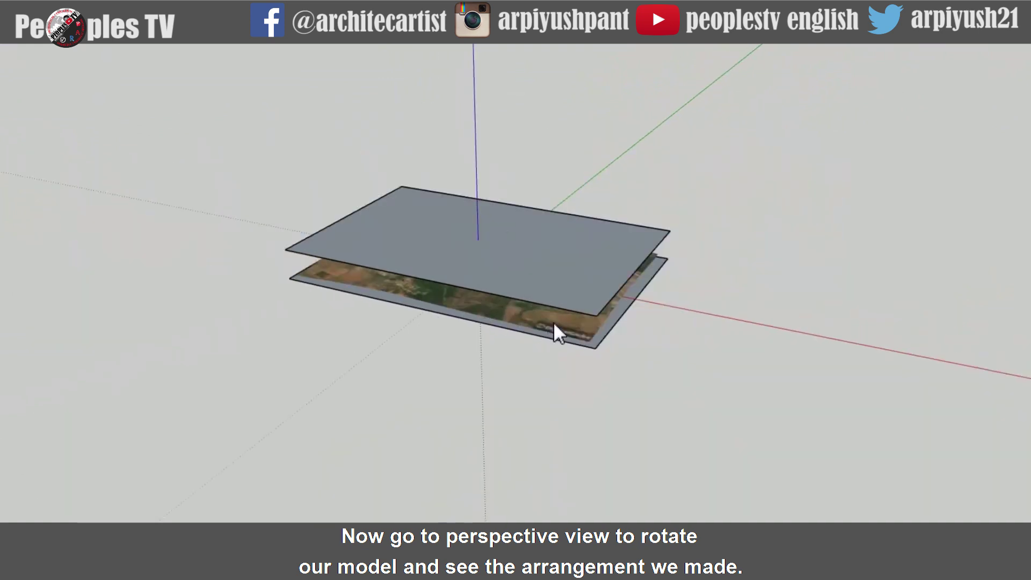
mouse_move(554, 324)
middle_down()
mouse_move(320, 179)
mouse_move(434, 198)
mouse_move(528, 279)
mouse_move(566, 276)
middle_up()
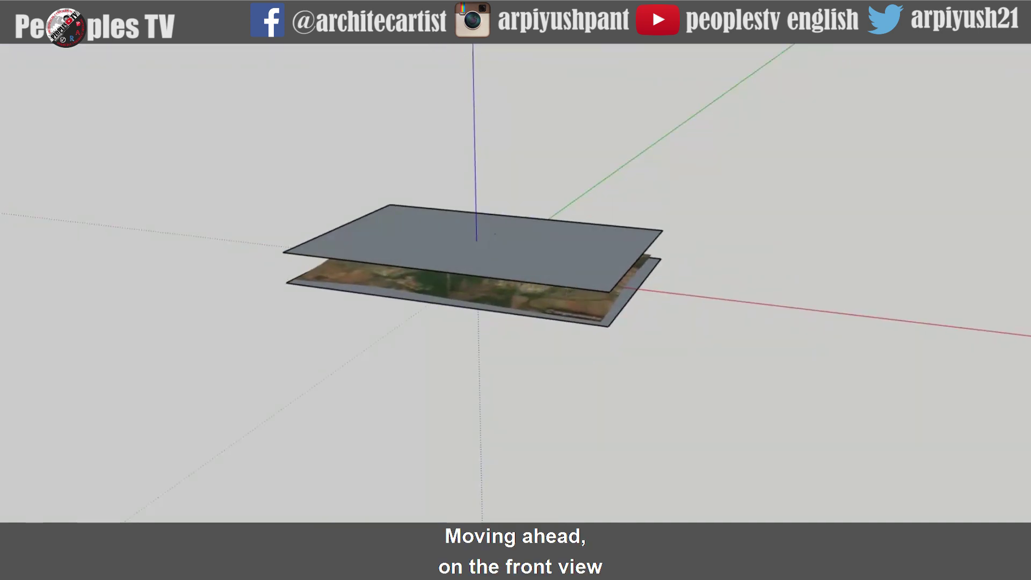
click(429, 33)
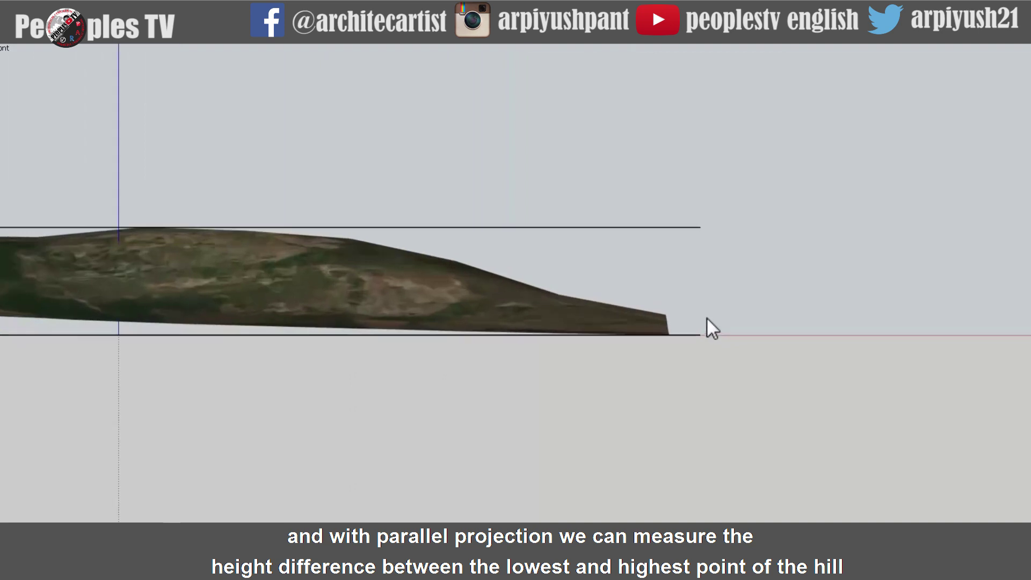
scroll(707, 317, up, 2)
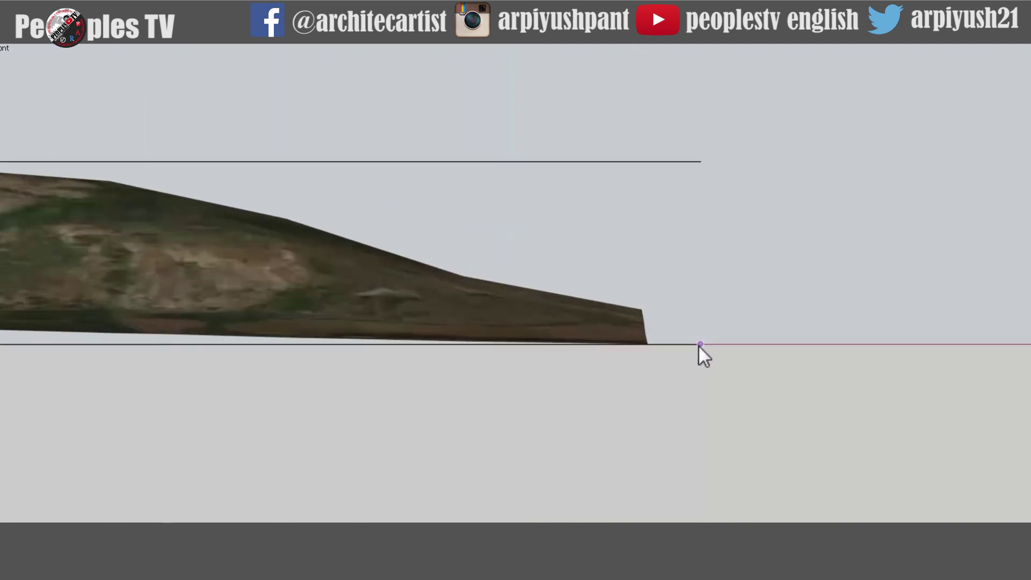
click(698, 344)
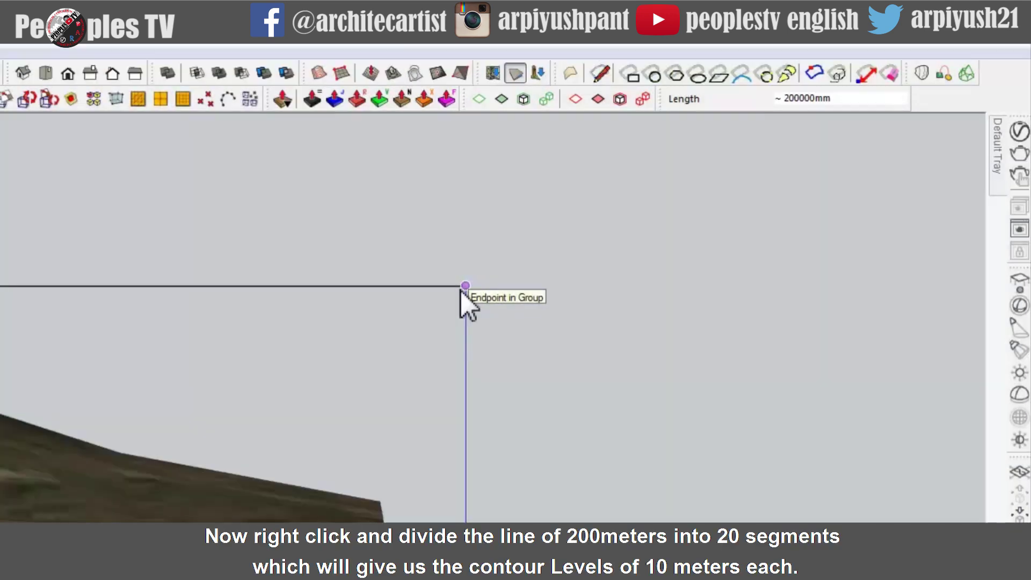
Step: Finish the roughly 200000 mm vertical line at the upper surface and divide it into 20 segments
click(461, 290)
key(space)
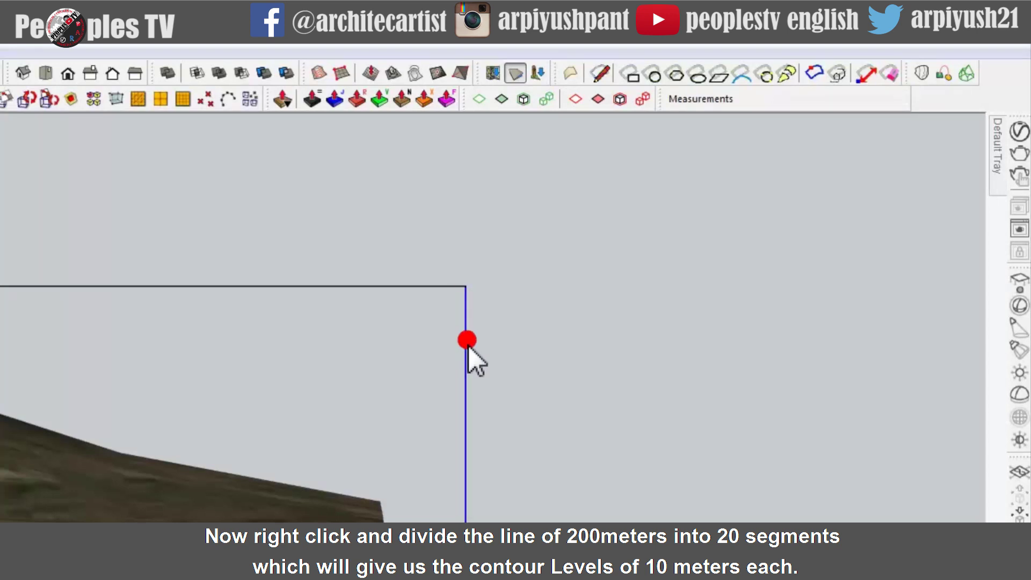
right_click(468, 354)
click(505, 465)
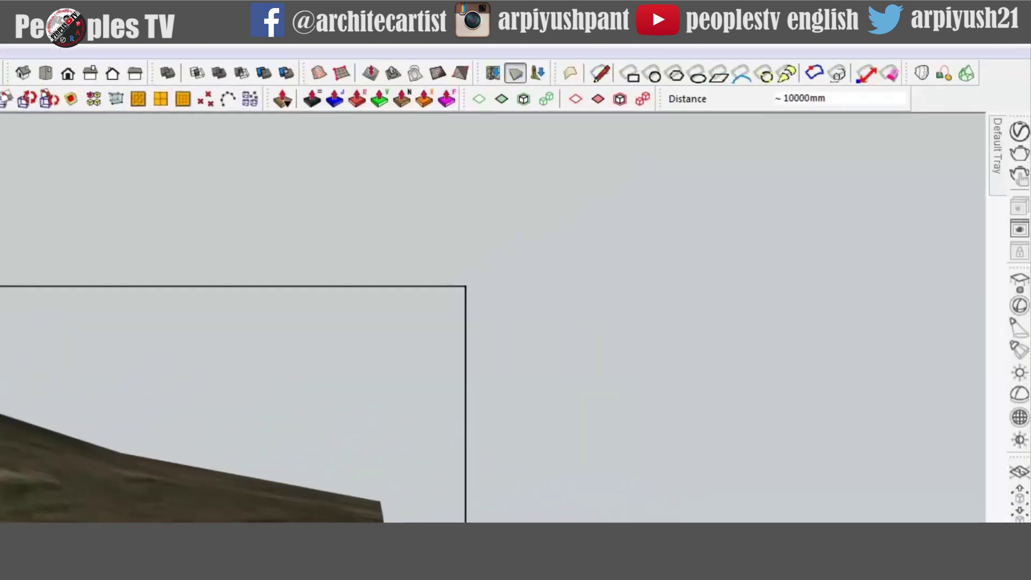
Step: Stack 19 copies of the flat surface at 10000 mm intervals and inspect the stack edge-on
text(1)
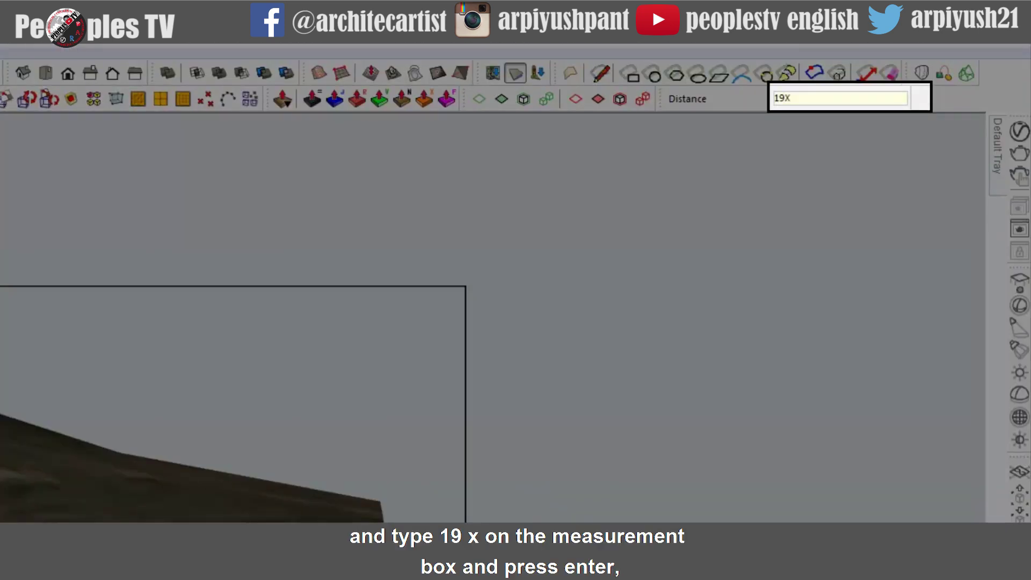
text(9X)
key(Return)
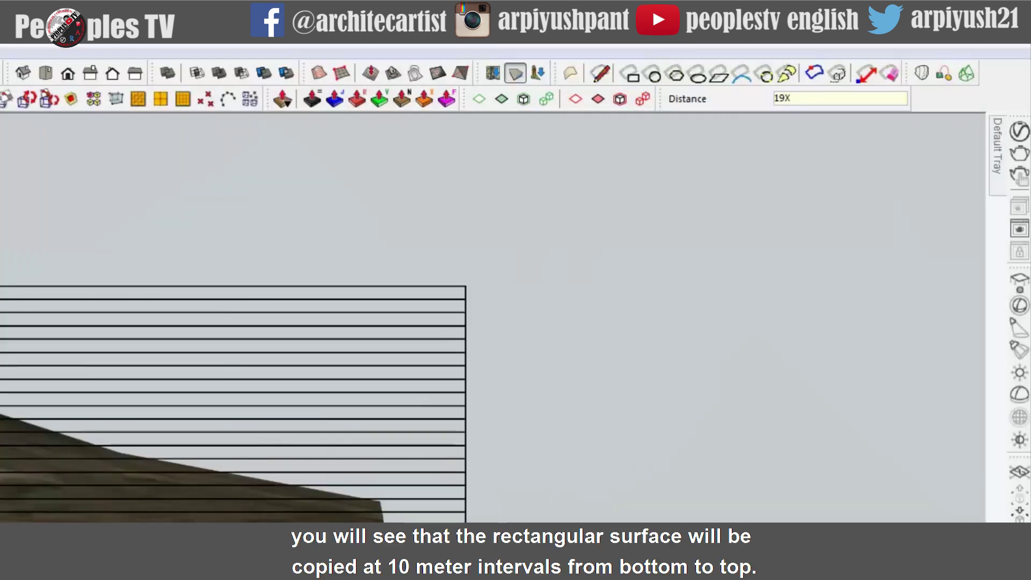
key(space)
click(465, 304)
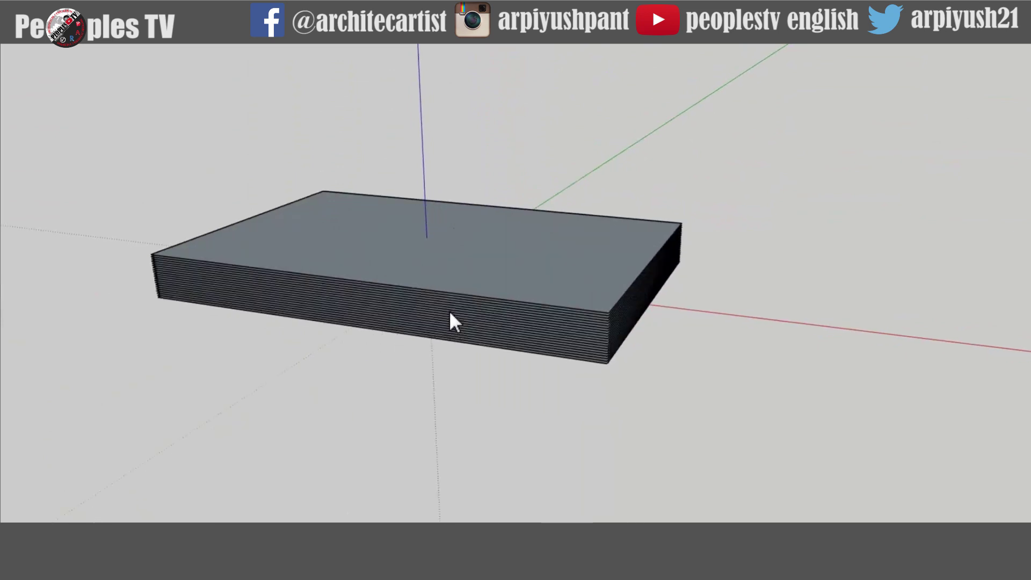
mouse_move(529, 324)
middle_down()
mouse_move(439, 299)
mouse_move(299, 207)
mouse_move(347, 233)
mouse_move(425, 247)
mouse_move(467, 309)
mouse_move(657, 319)
mouse_move(630, 334)
mouse_move(523, 321)
middle_up()
scroll(665, 344, down, 4)
scroll(526, 322, up, 3)
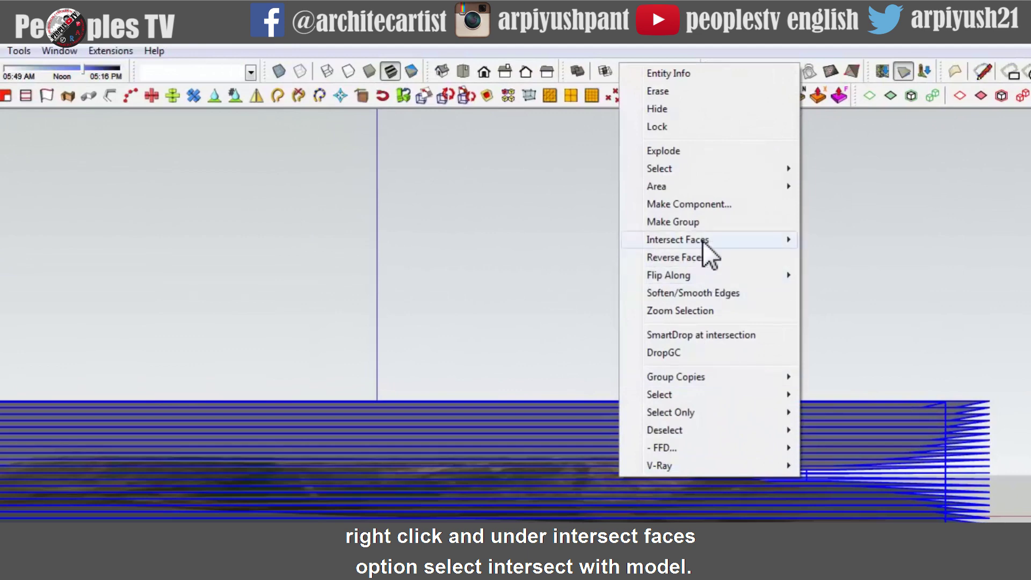
Step: Intersect the selected stacked surfaces with the whole model using Intersect Faces > With Model
mouse_move(703, 241)
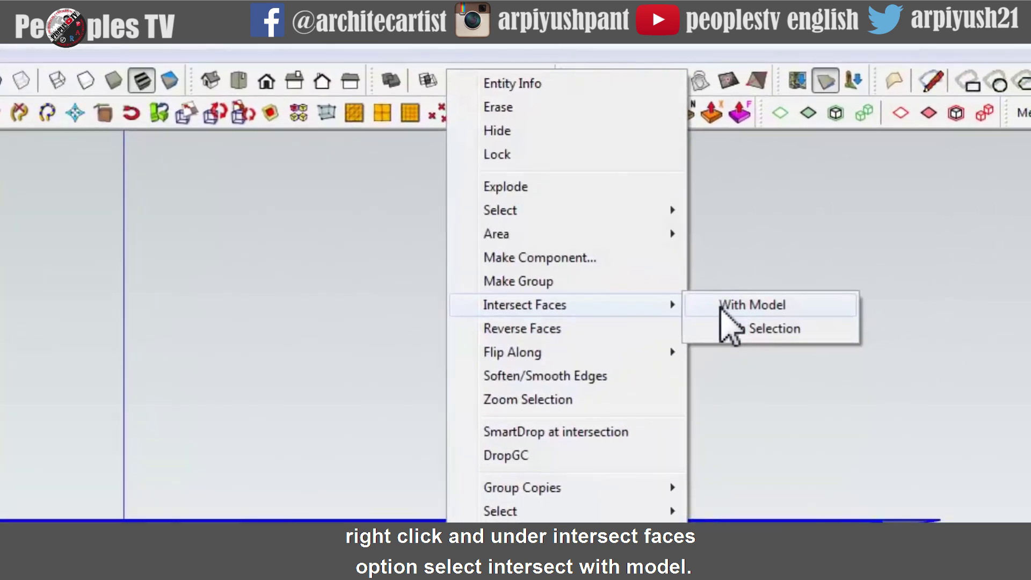
click(749, 306)
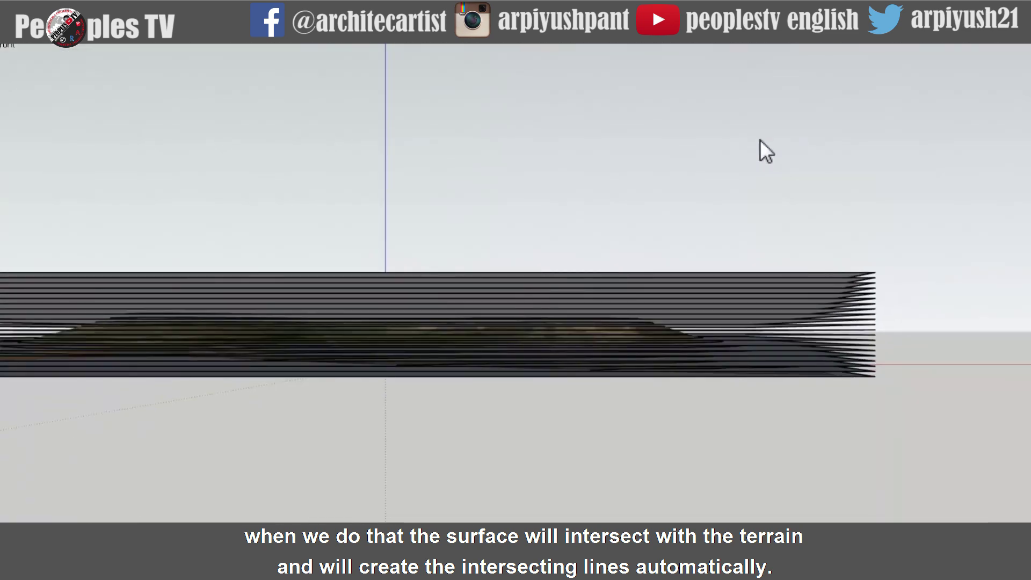
scroll(717, 188, down, 3)
scroll(690, 292, up, 1)
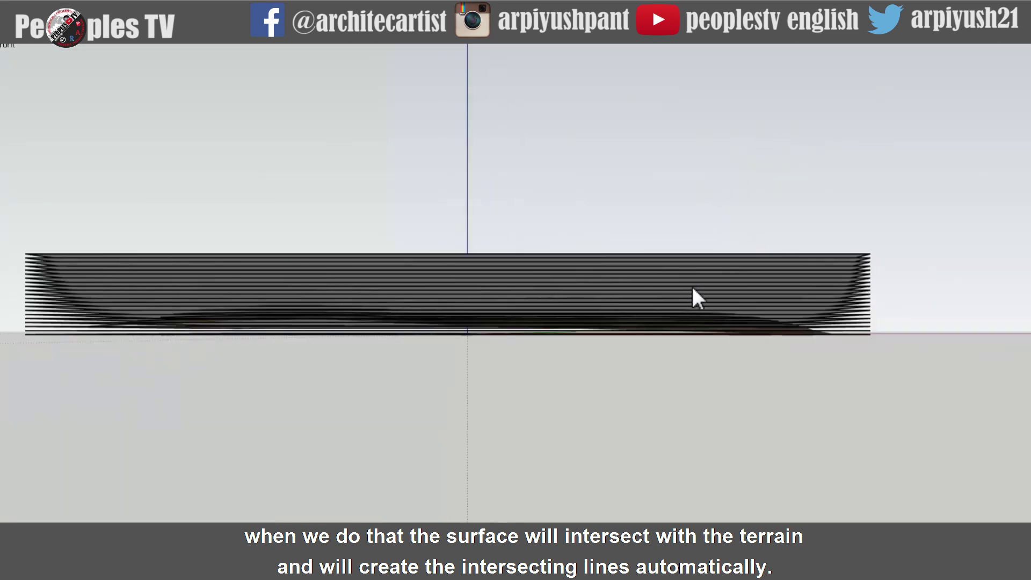
scroll(691, 284, down, 2)
scroll(810, 281, up, 3)
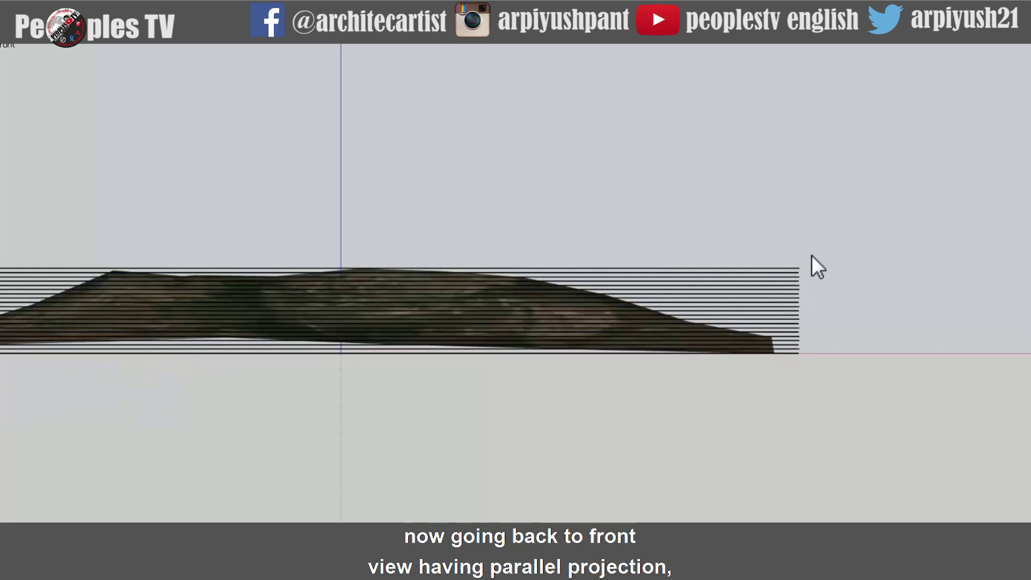
Step: Delete the stray selected lines and tilt the terrain into a perspective view
drag(793, 316, 786, 374)
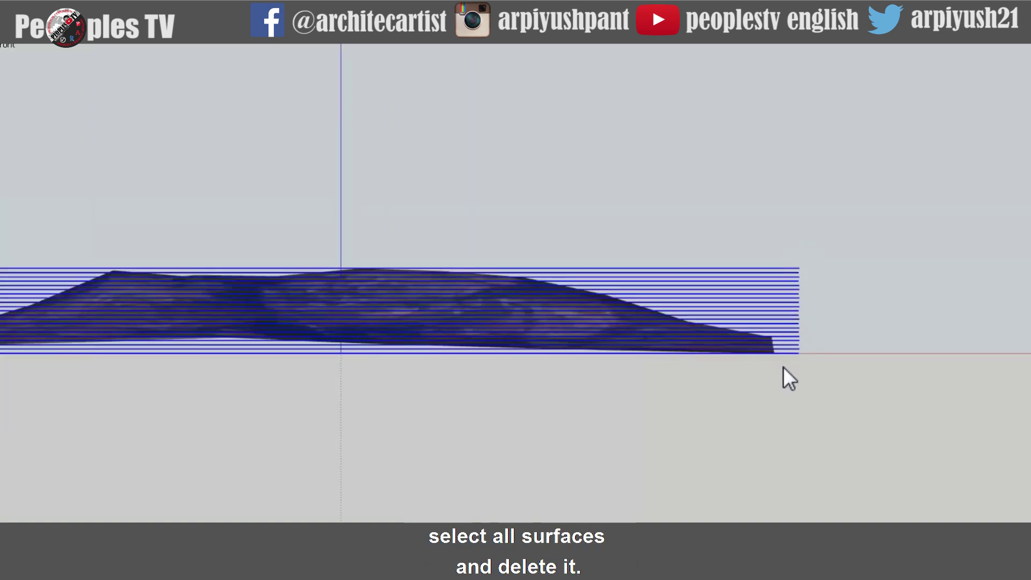
key(Delete)
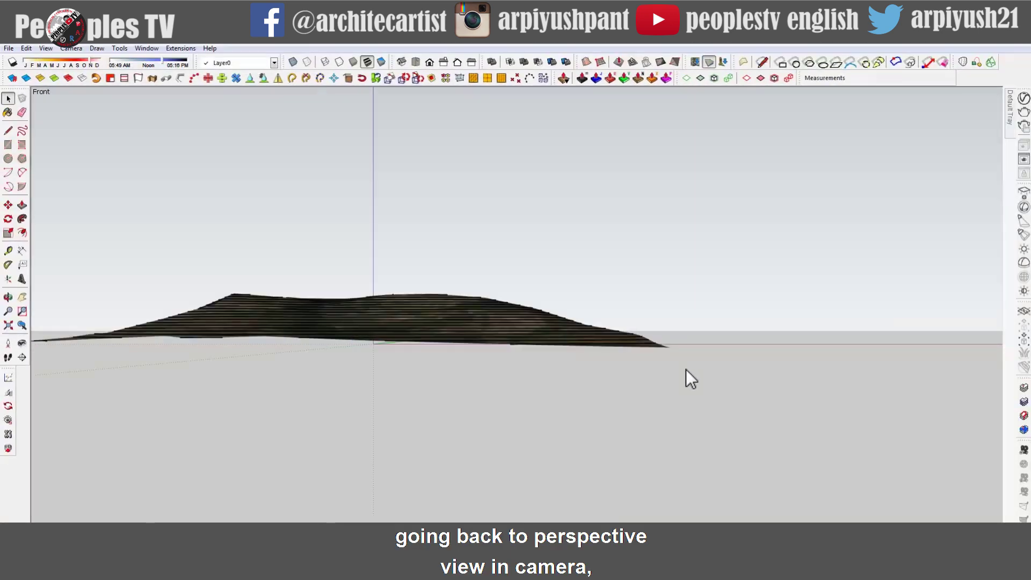
middle_drag(685, 368, 542, 472)
middle_drag(485, 478, 637, 394)
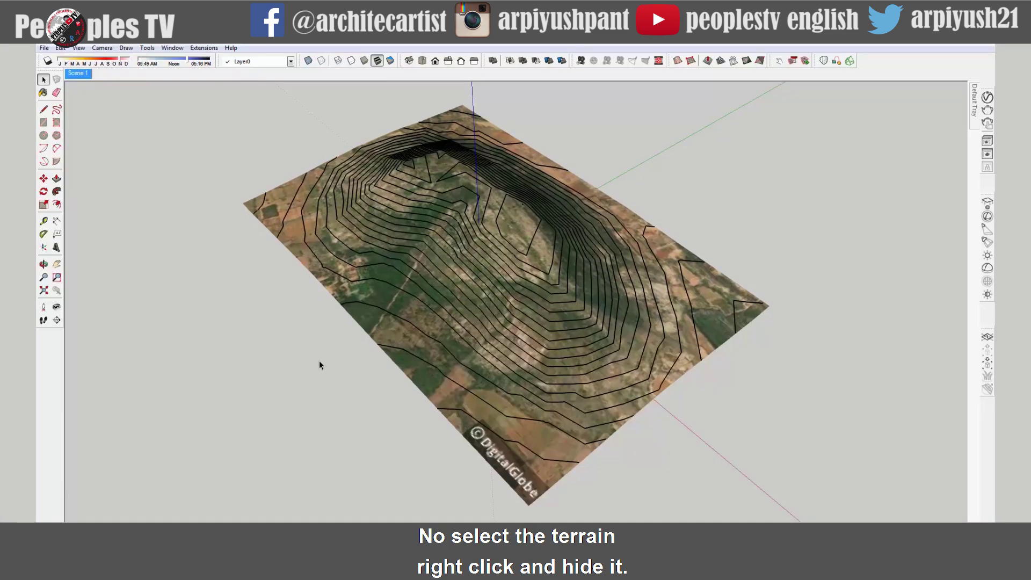
Step: Hide the textured aerial-image terrain so only the contour lines remain
middle_drag(320, 364, 448, 415)
click(446, 422)
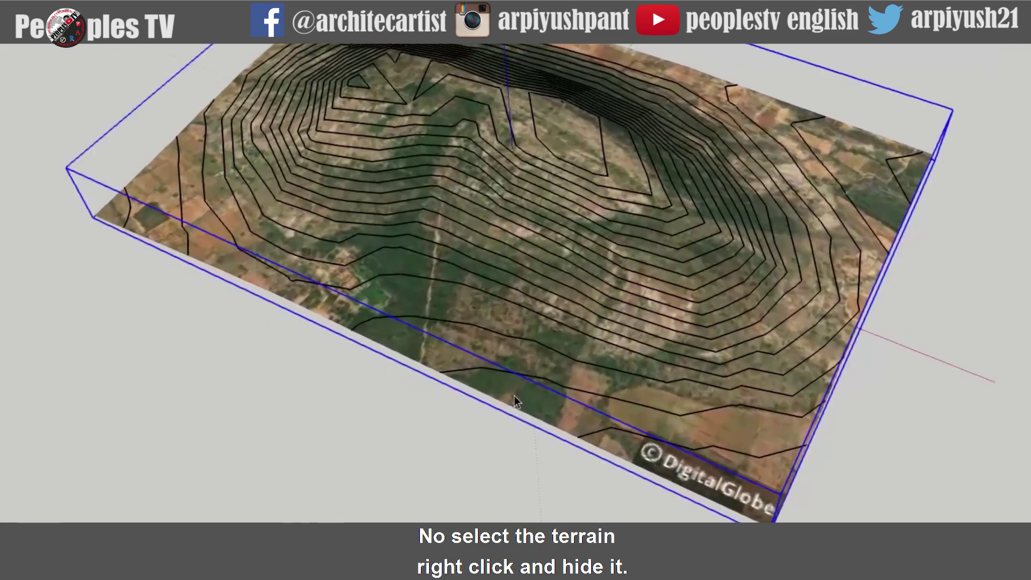
right_click(514, 395)
click(547, 168)
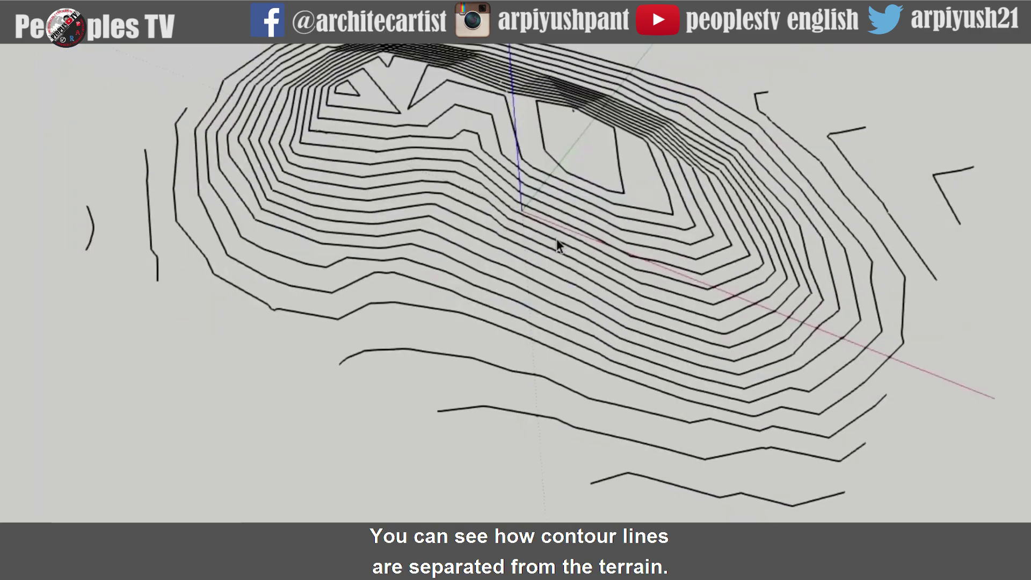
mouse_move(556, 238)
middle_down()
mouse_move(508, 117)
mouse_move(598, 129)
mouse_move(340, 253)
mouse_move(589, 305)
mouse_move(485, 285)
middle_up()
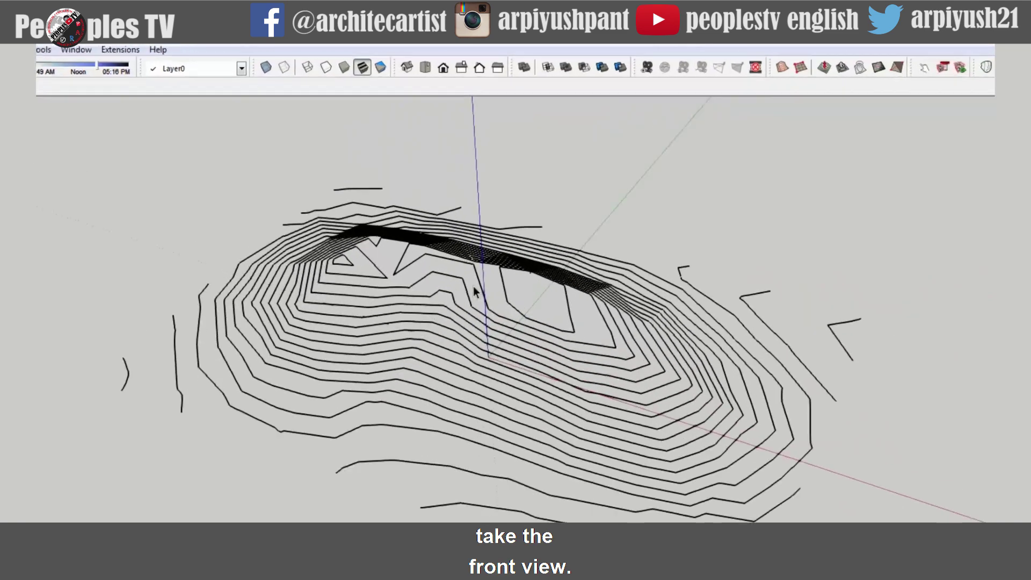
Step: Switch to Front view with a Parallel Projection camera
click(443, 69)
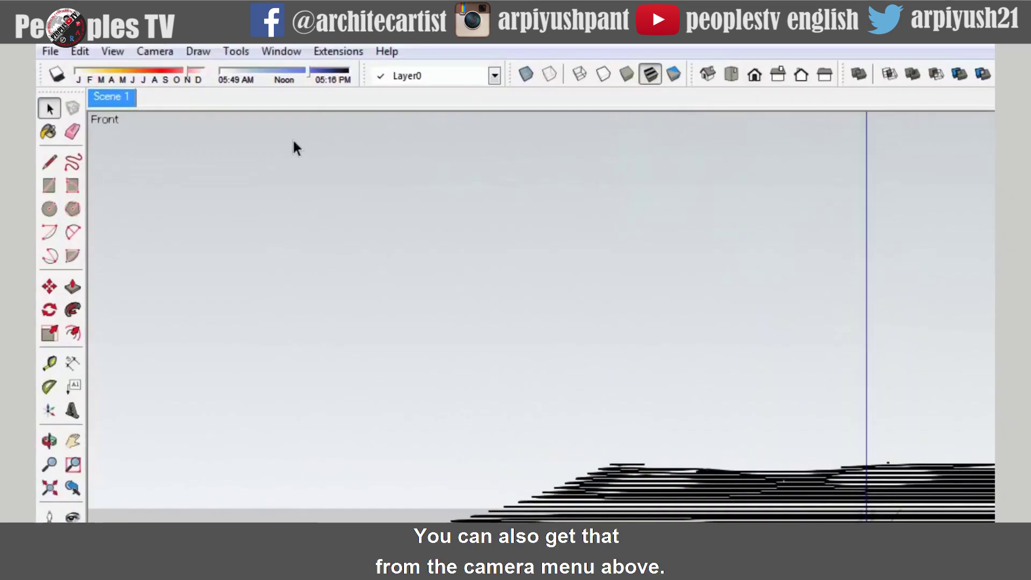
click(169, 52)
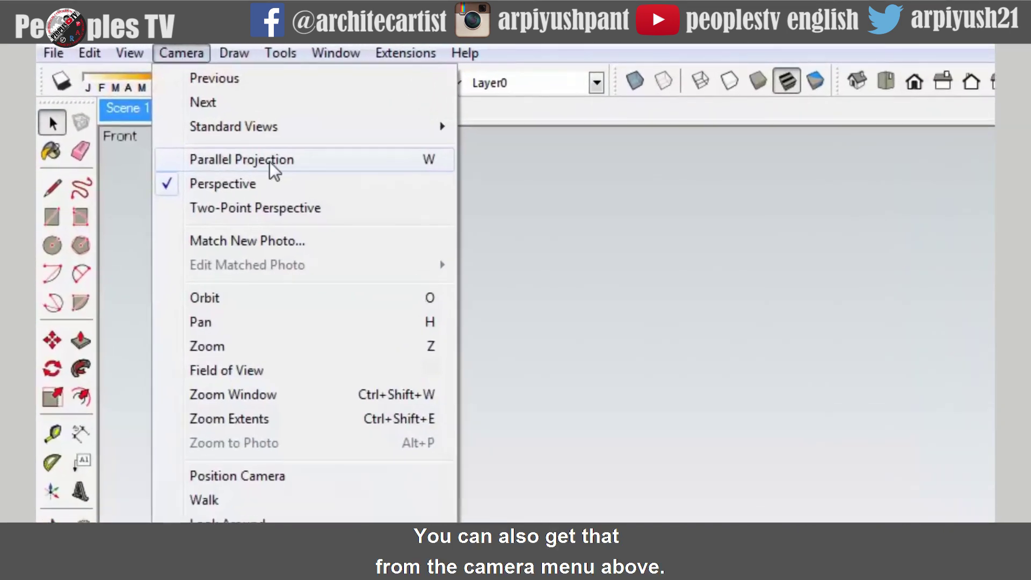
click(285, 160)
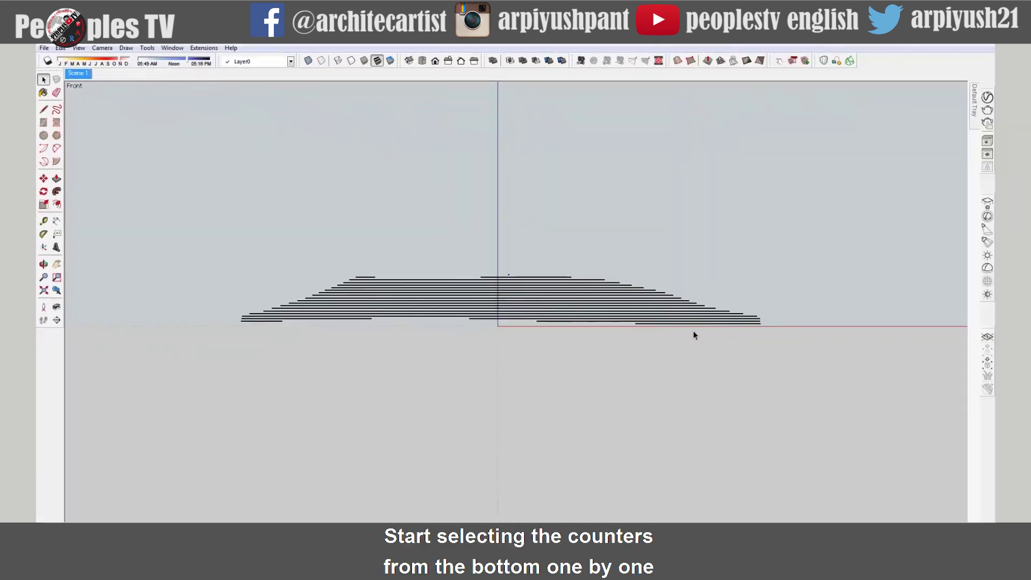
scroll(626, 323, up, 1)
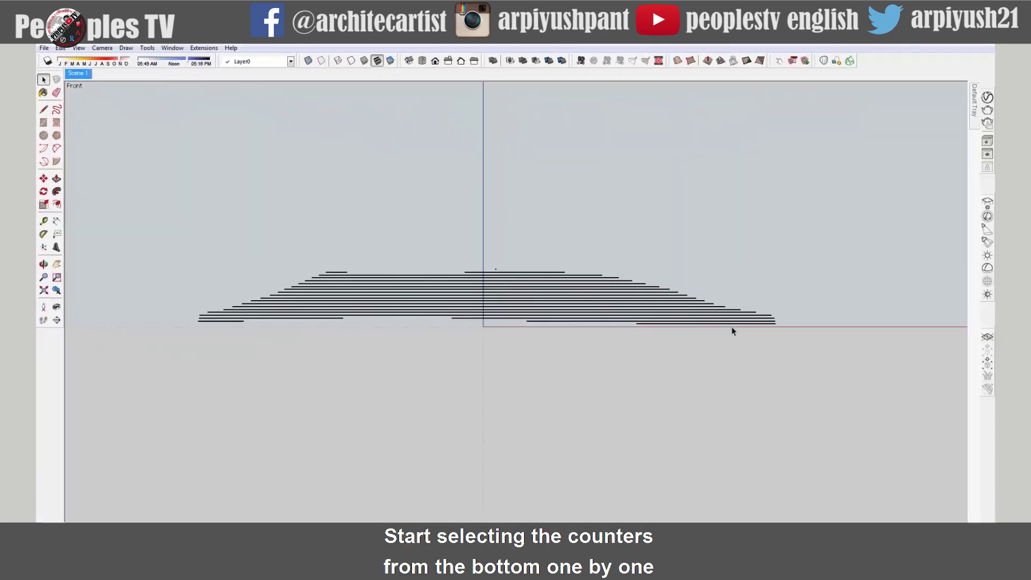
scroll(762, 327, up, 4)
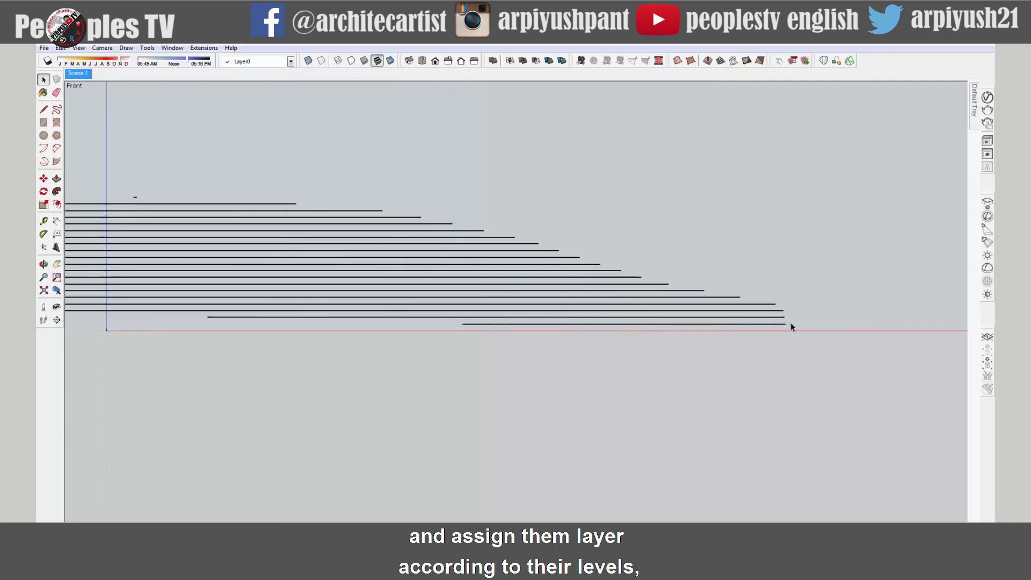
Step: Put the bottom contour line on layer 10m
mouse_move(791, 322)
mouse_down()
mouse_move(740, 337)
mouse_move(512, 336)
mouse_up()
drag(440, 349, 440, 350)
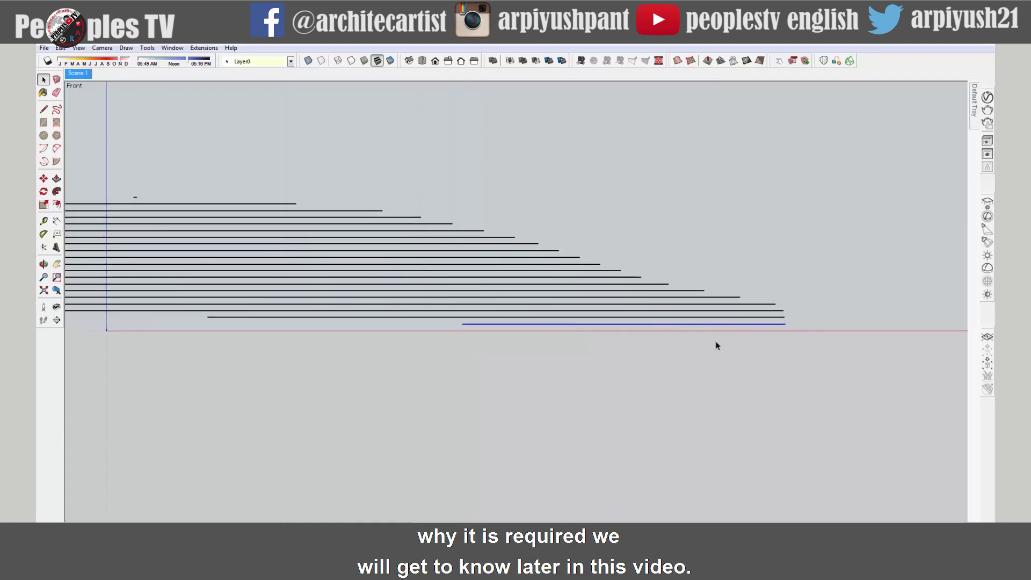
scroll(714, 341, down, 3)
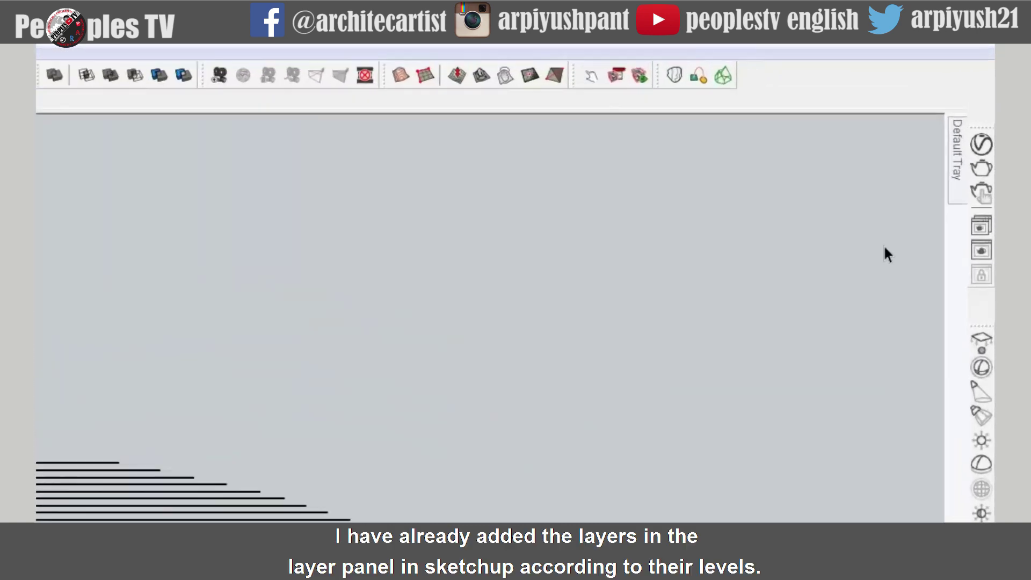
mouse_move(955, 188)
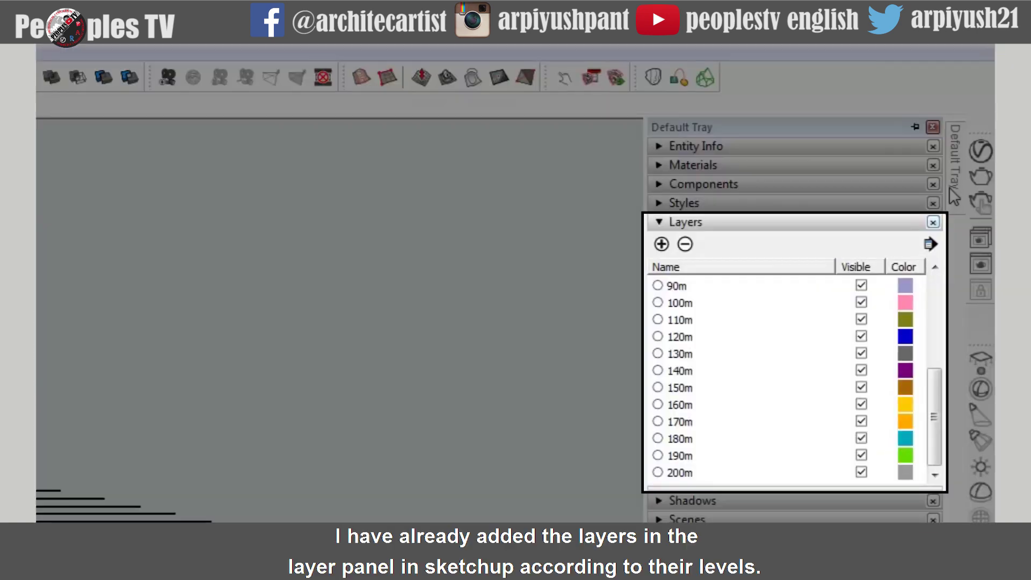
scroll(813, 357, up, 3)
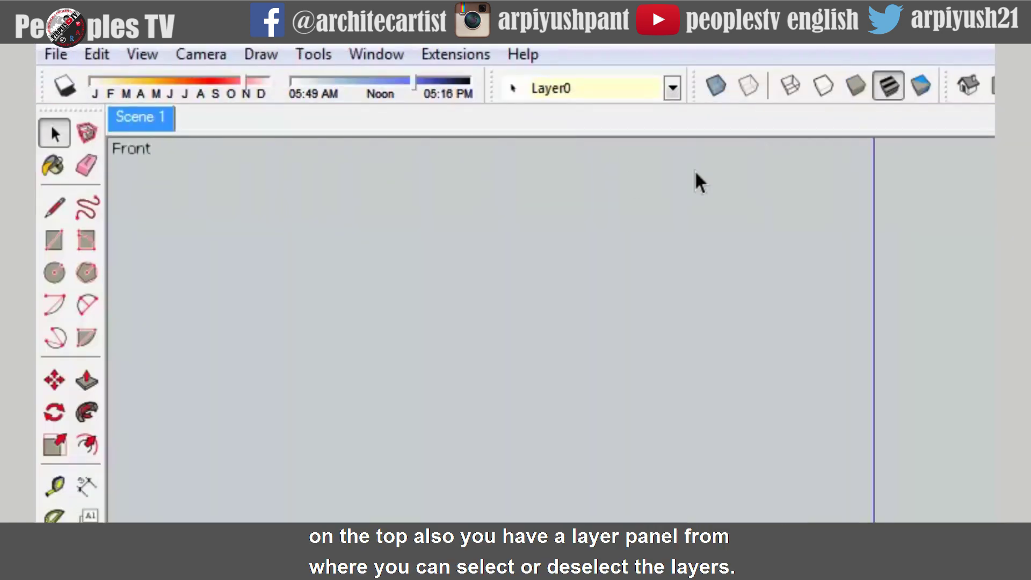
click(668, 95)
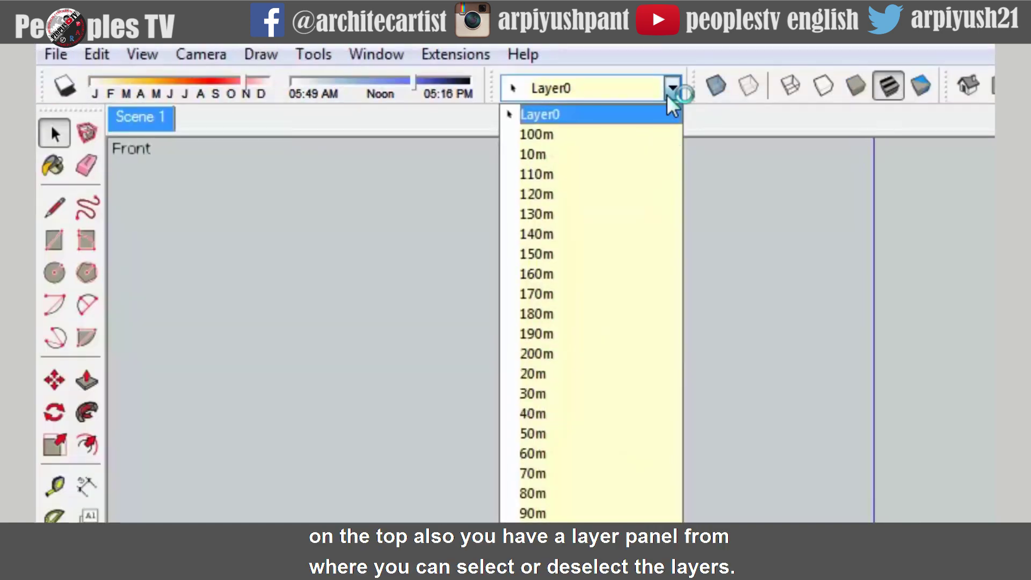
click(584, 154)
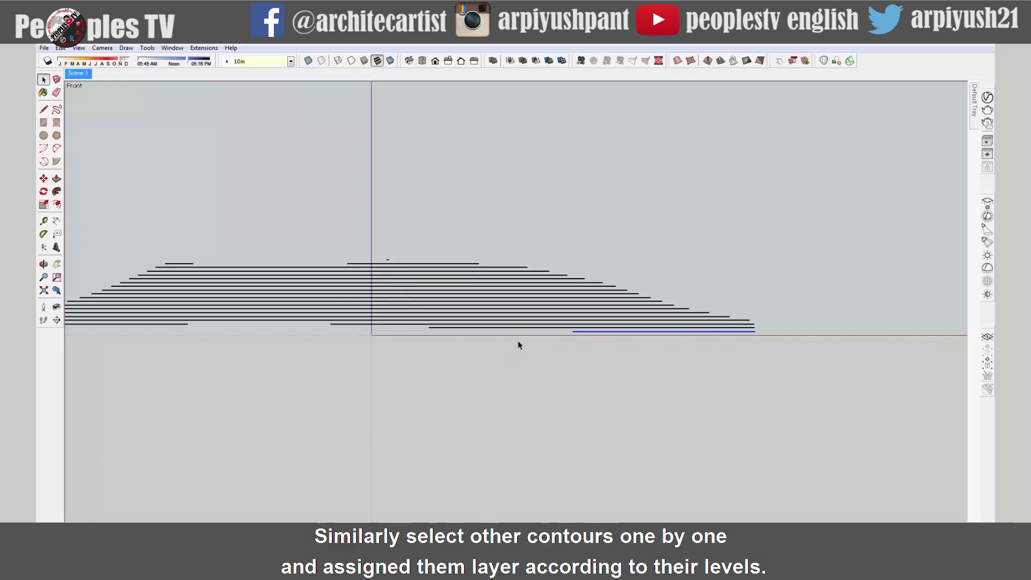
Step: Select the other contours one by one to check their assigned layers
scroll(757, 334, up, 2)
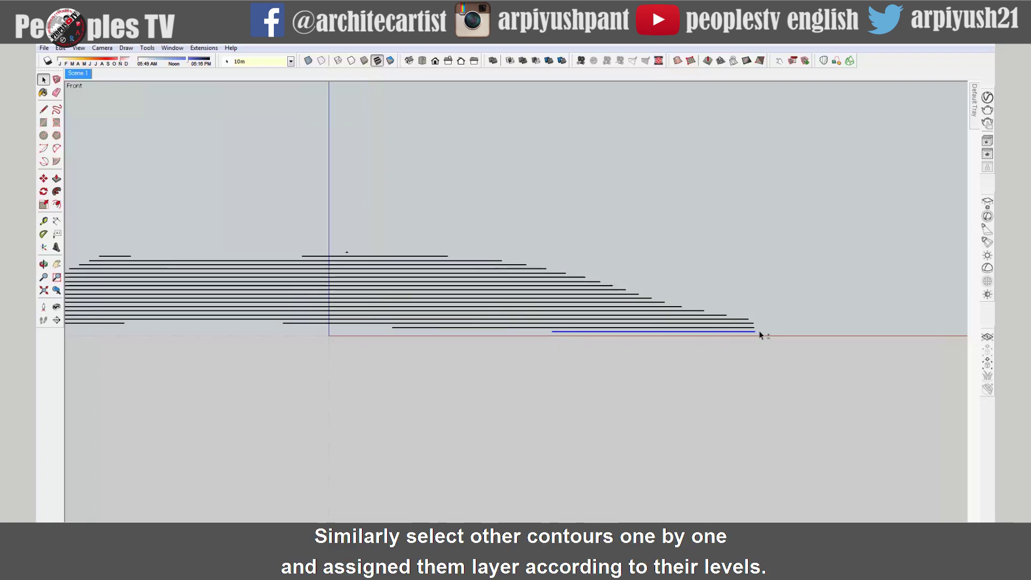
shift+middle_drag(759, 333, 887, 338)
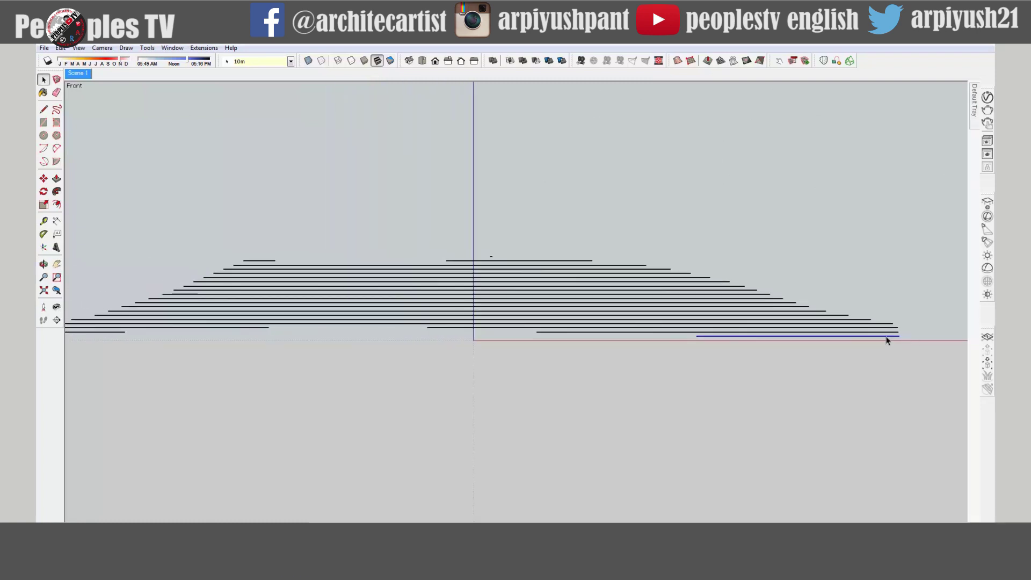
scroll(877, 338, down, 1)
scroll(759, 352, up, 1)
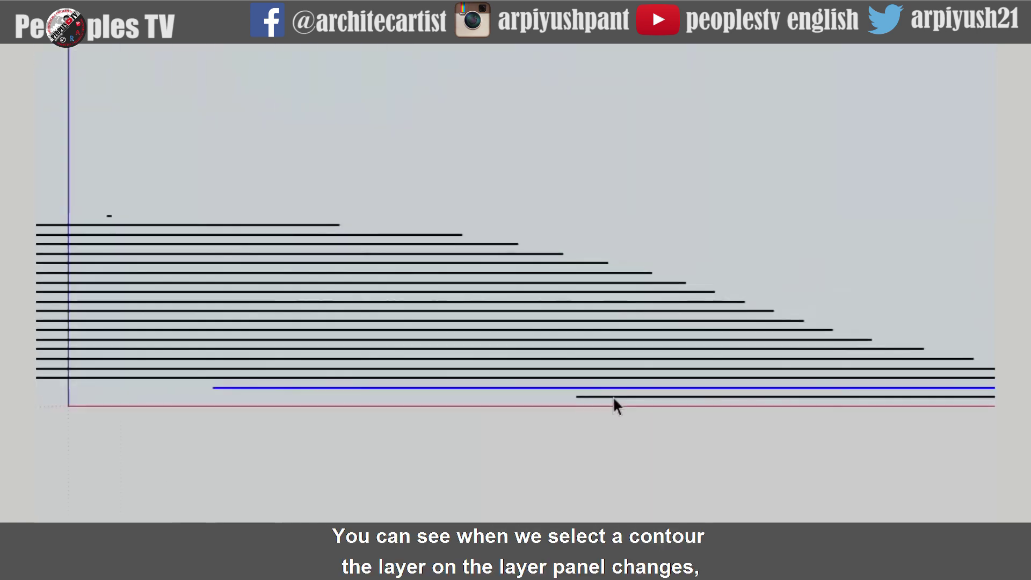
click(613, 396)
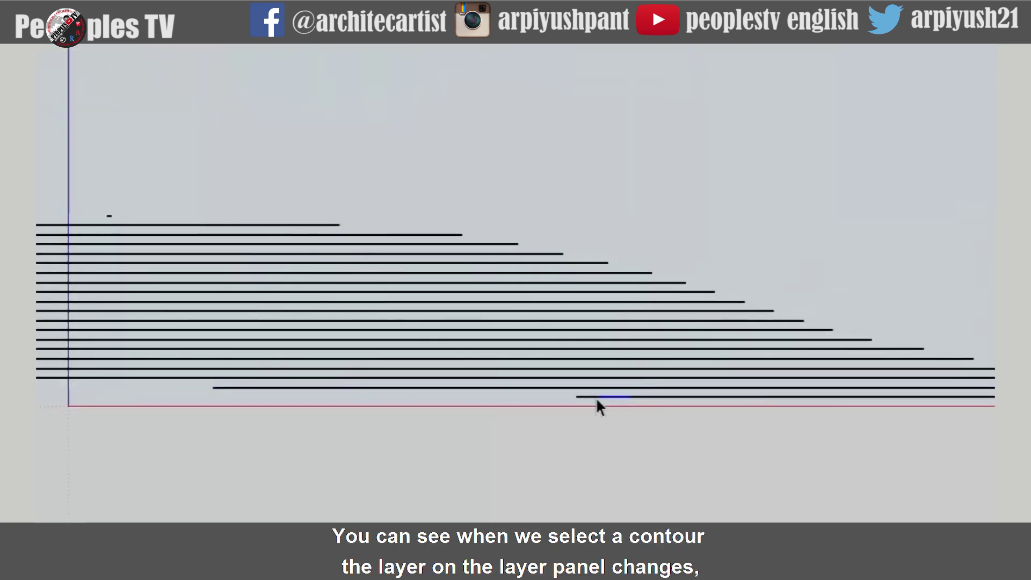
click(536, 388)
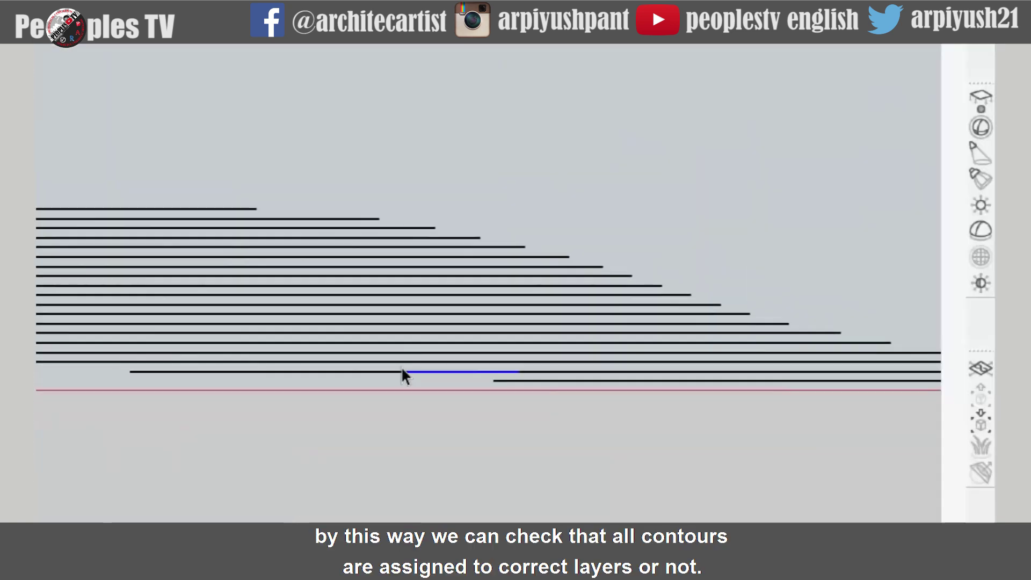
click(509, 381)
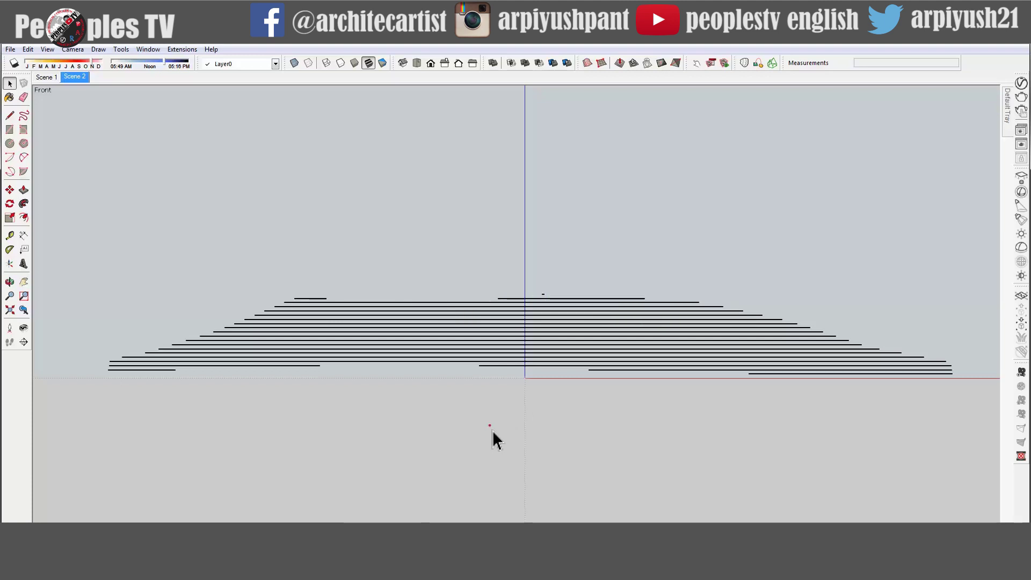
Step: Switch to Iso view, orbit the contours to an oblique angle, and confirm a contour is on layer 190m
click(494, 433)
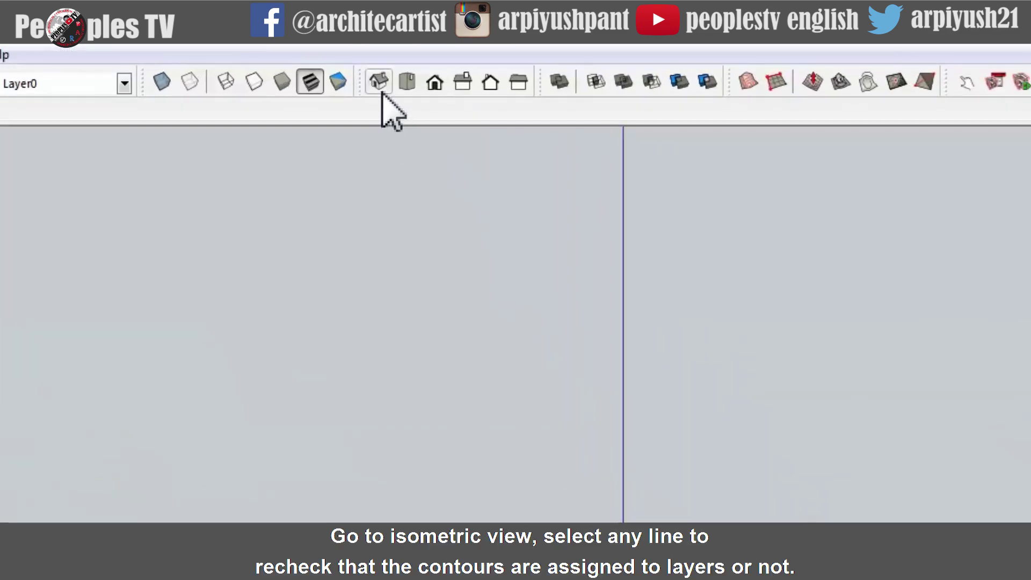
click(383, 90)
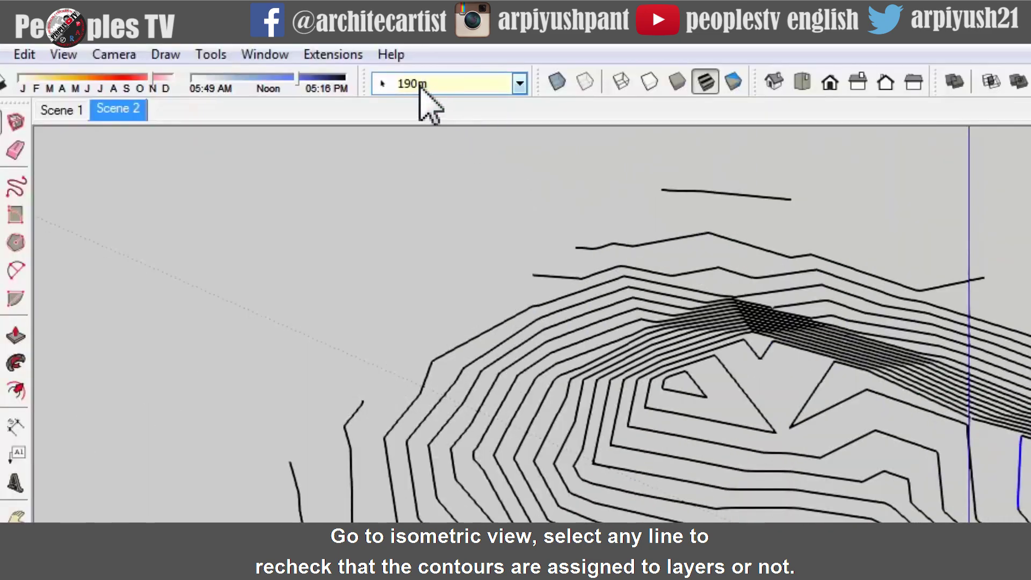
middle_drag(617, 279, 694, 288)
drag(695, 289, 532, 345)
key(space)
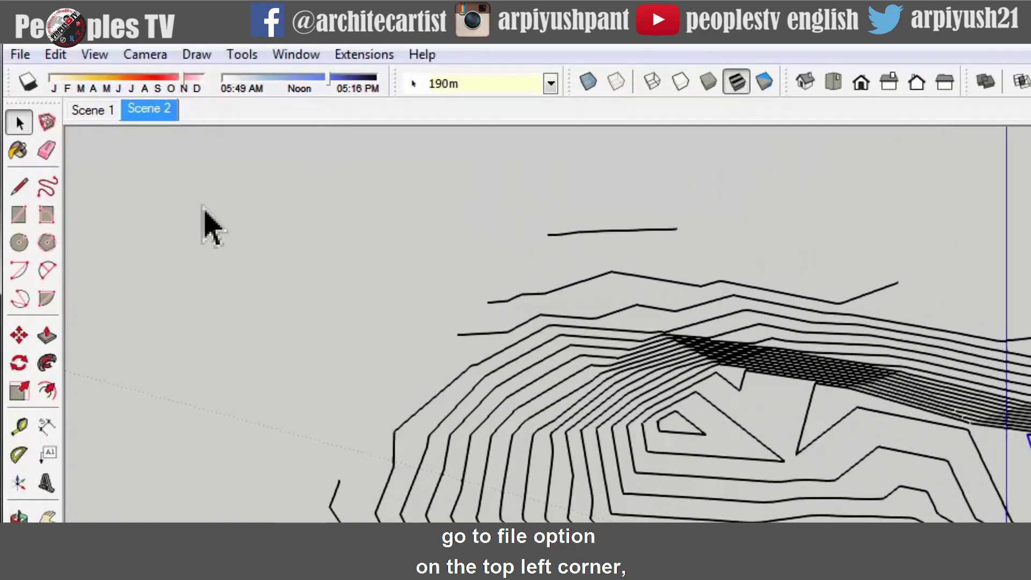
click(30, 57)
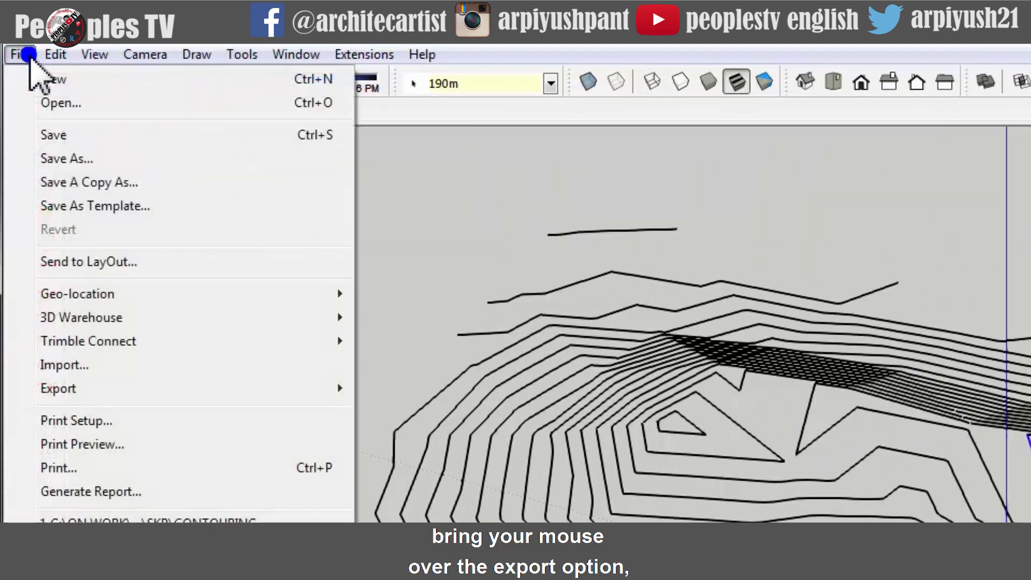
Step: Start a 3D Model export to the PTV (G:) drive with AutoCAD DWG as the file type
mouse_move(128, 382)
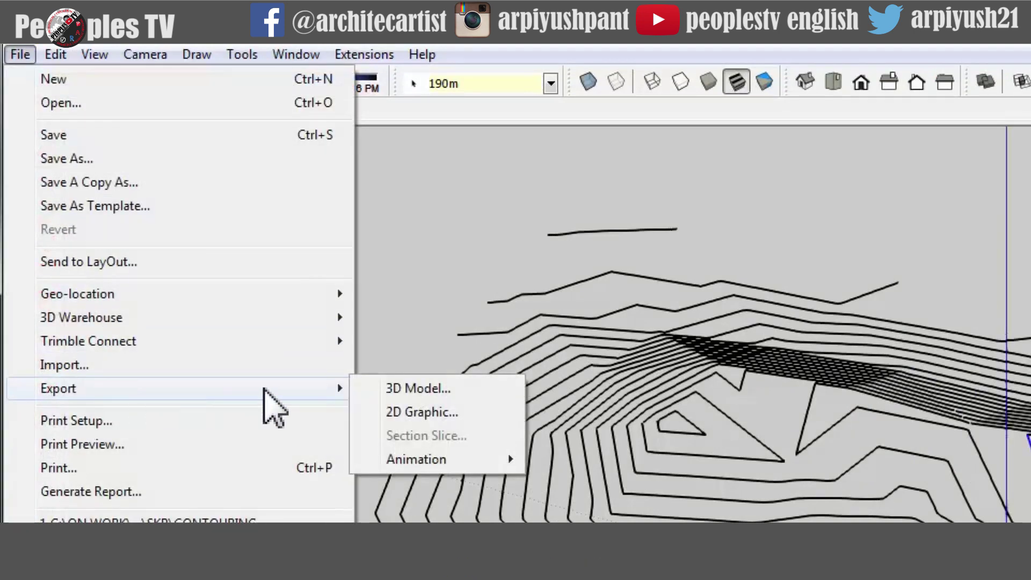
click(409, 398)
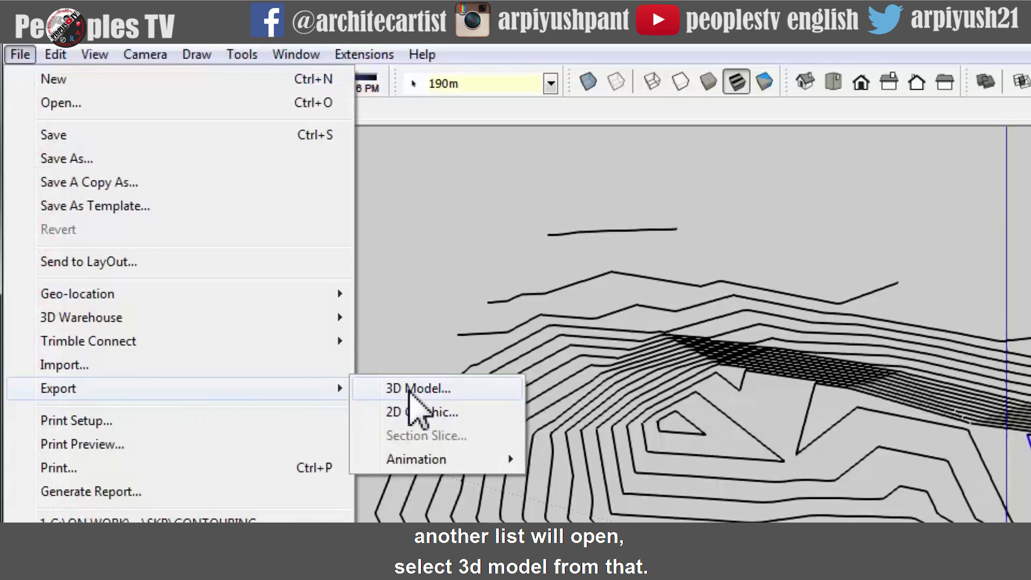
click(409, 389)
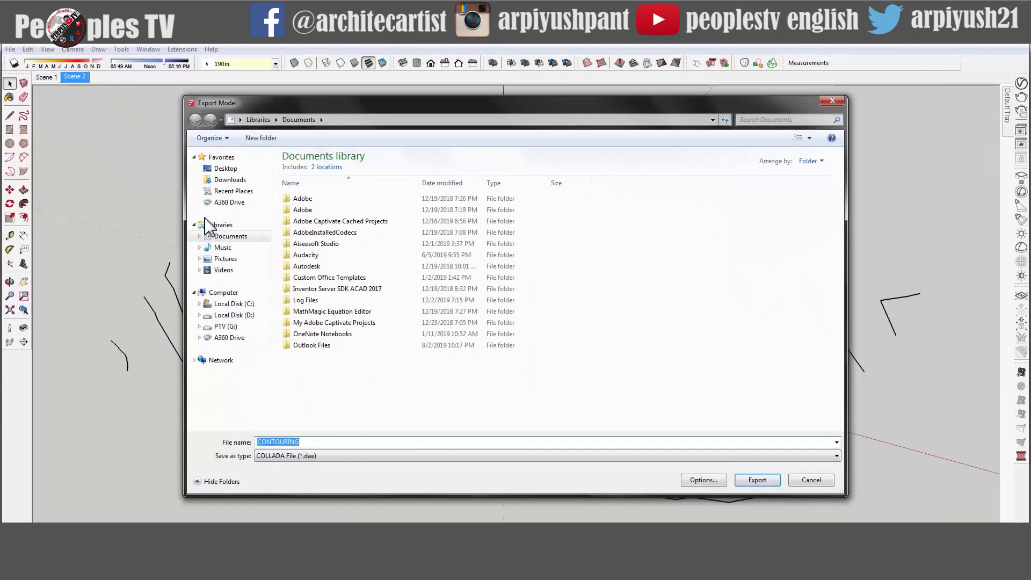
click(226, 326)
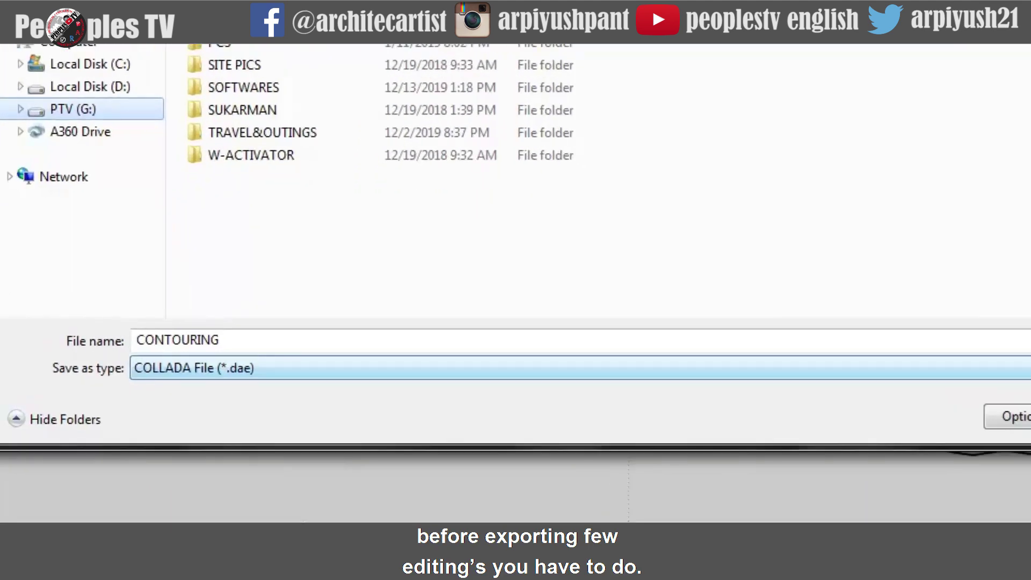
key(alt+Down)
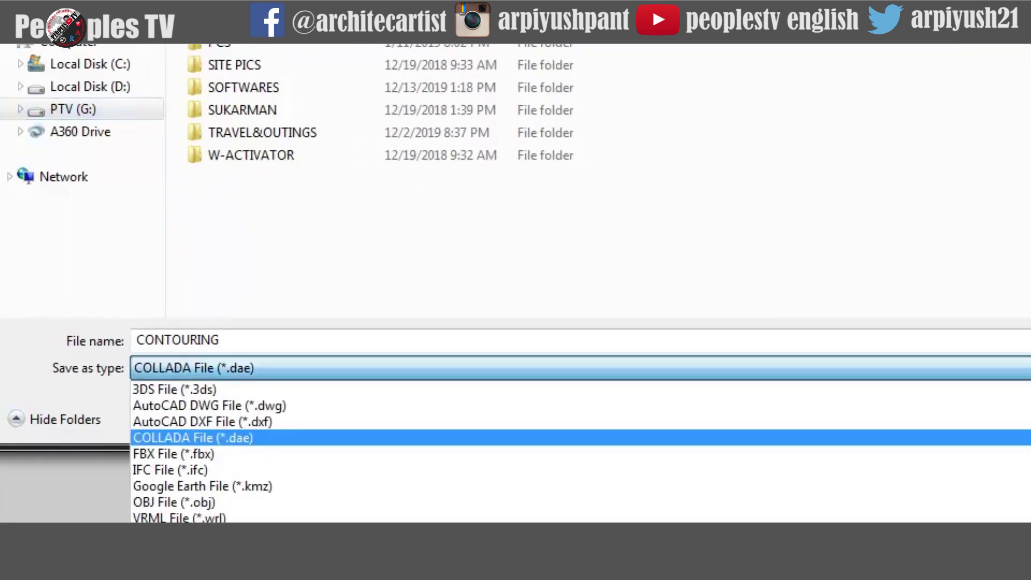
click(336, 406)
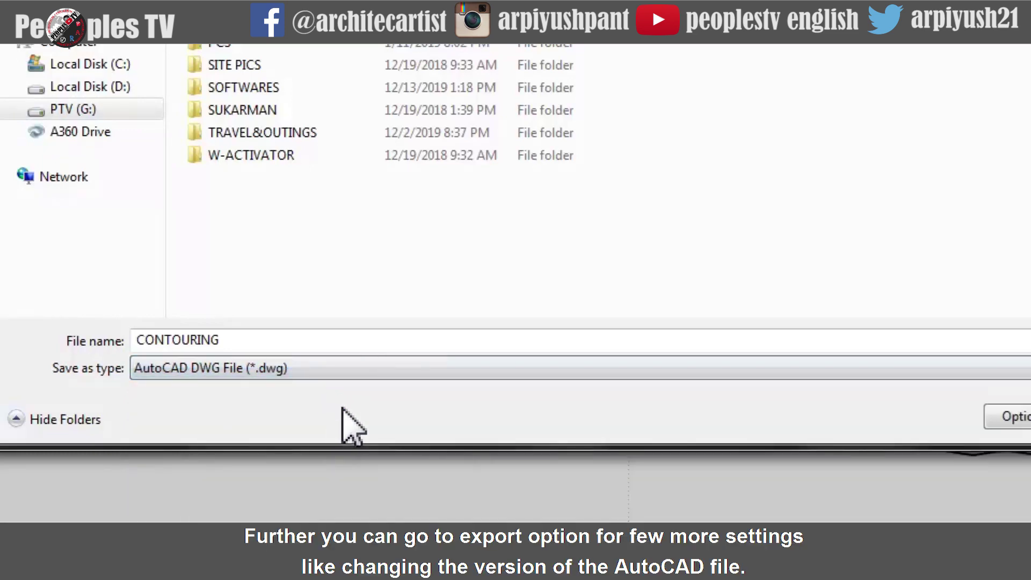
Step: Set the DWG export version to AutoCAD 2007 and export the CONTOURING file
click(609, 415)
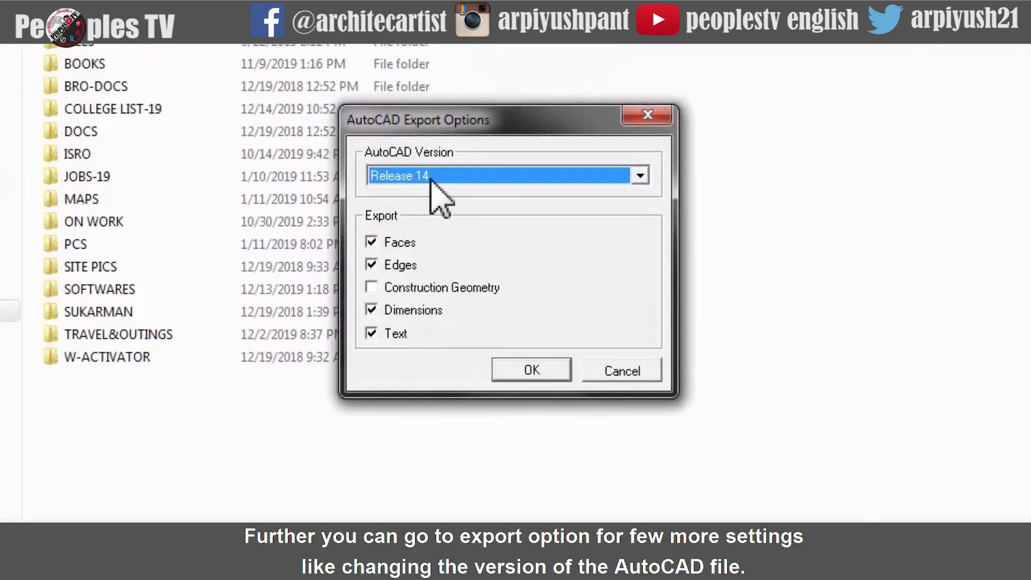
click(640, 177)
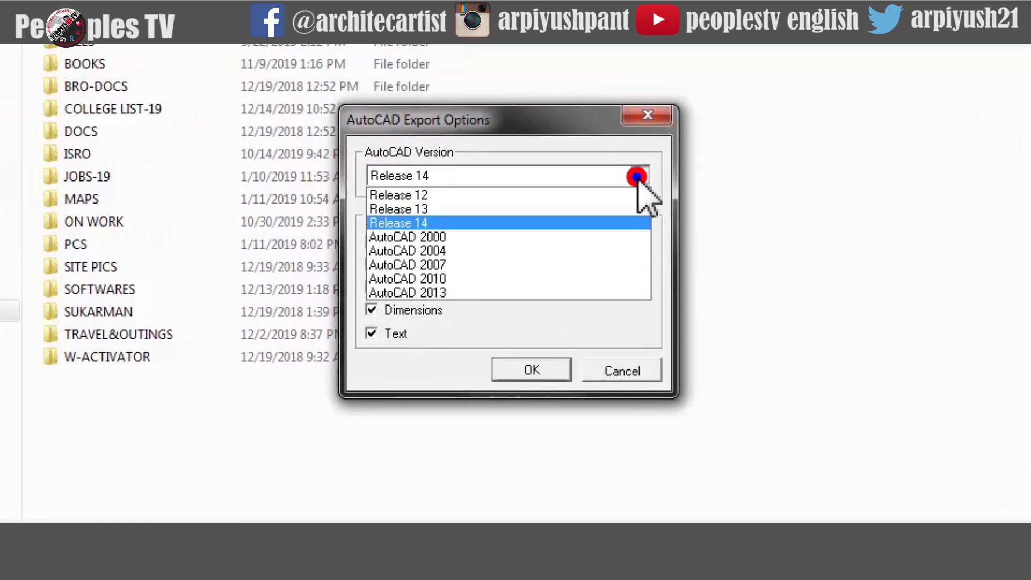
click(464, 266)
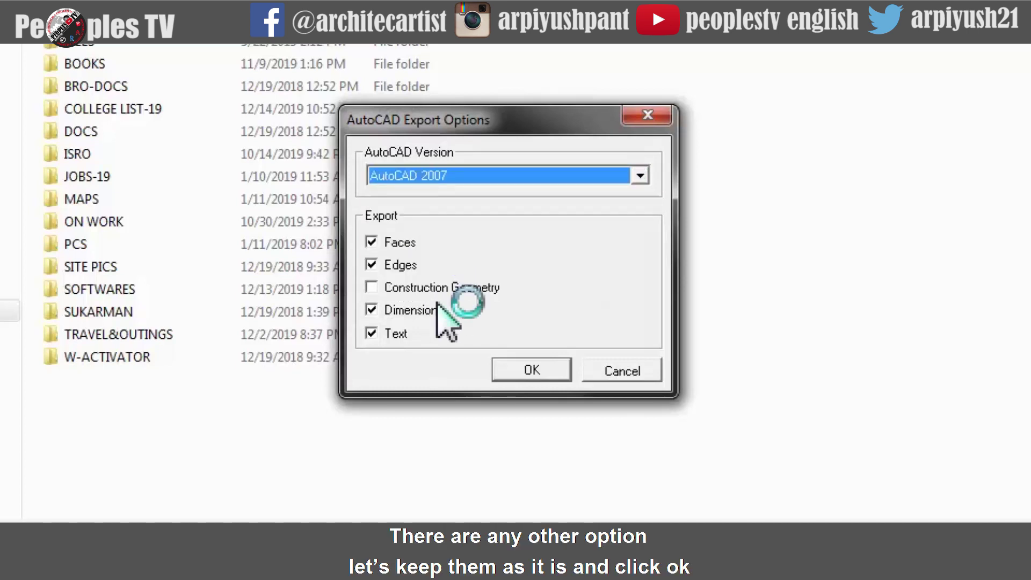
click(530, 376)
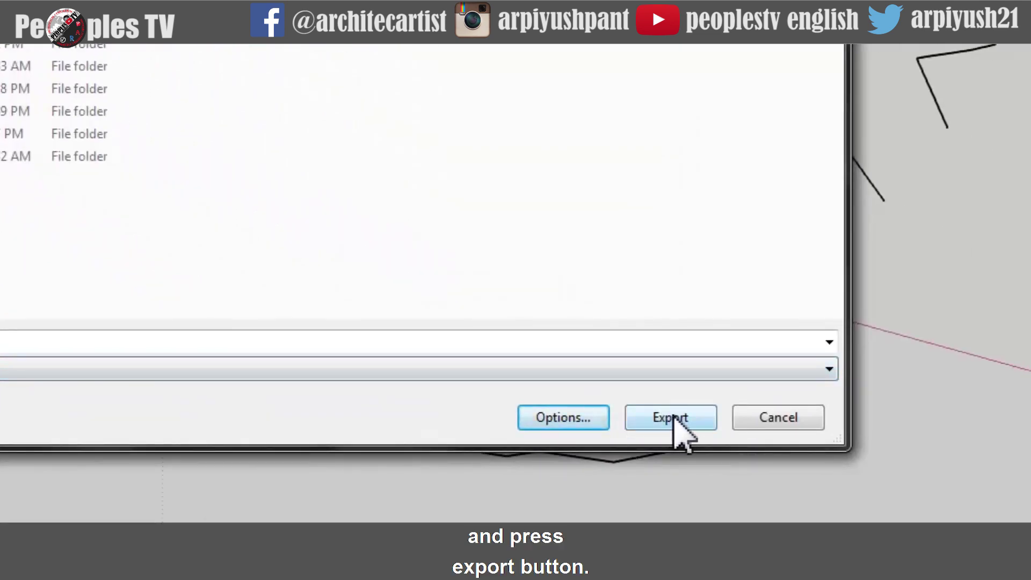
click(674, 417)
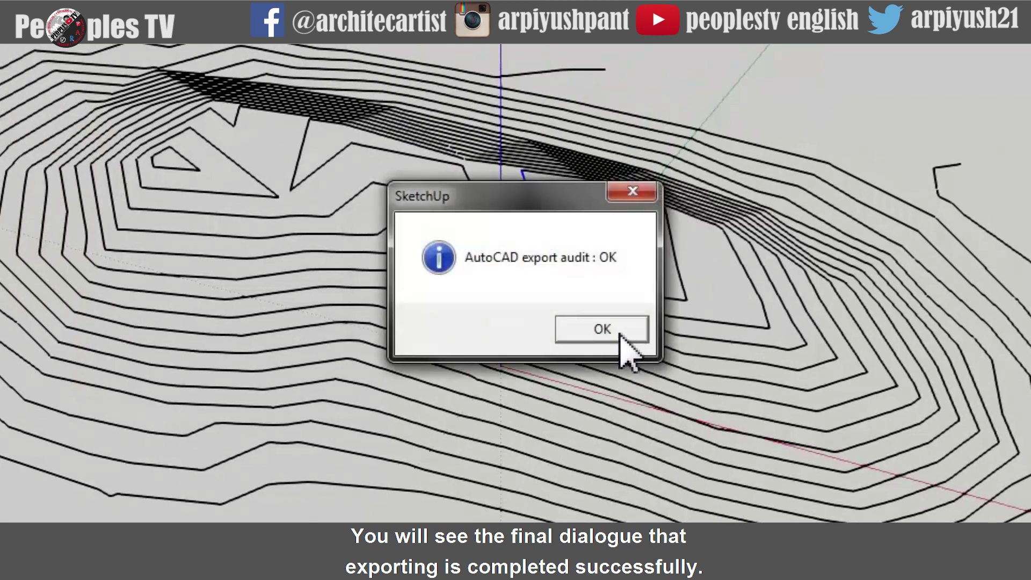
Step: Dismiss the export audit and open CONTOURING.dwg in AutoCAD, continuing past the non-Autodesk file warning
click(618, 331)
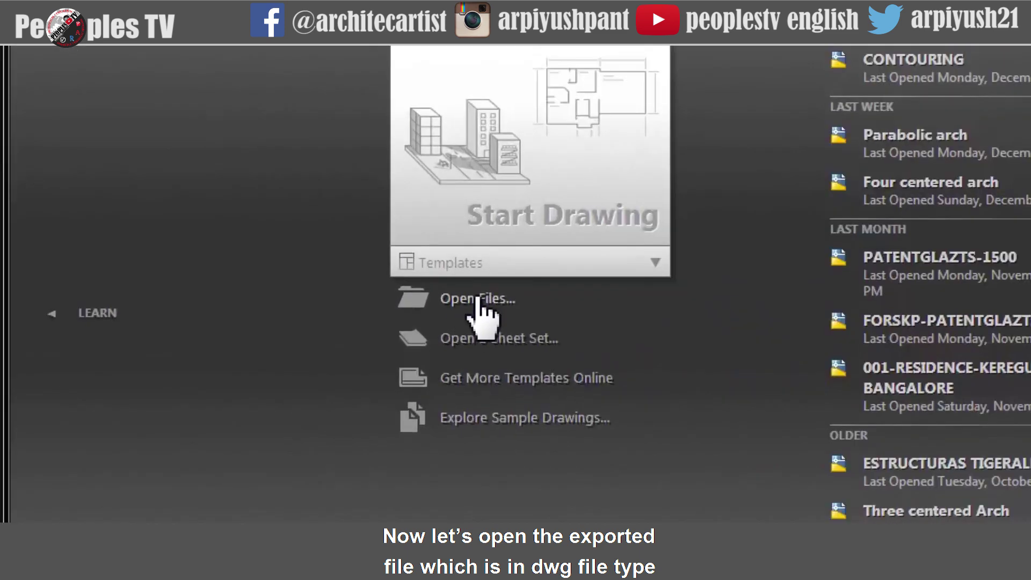
click(477, 299)
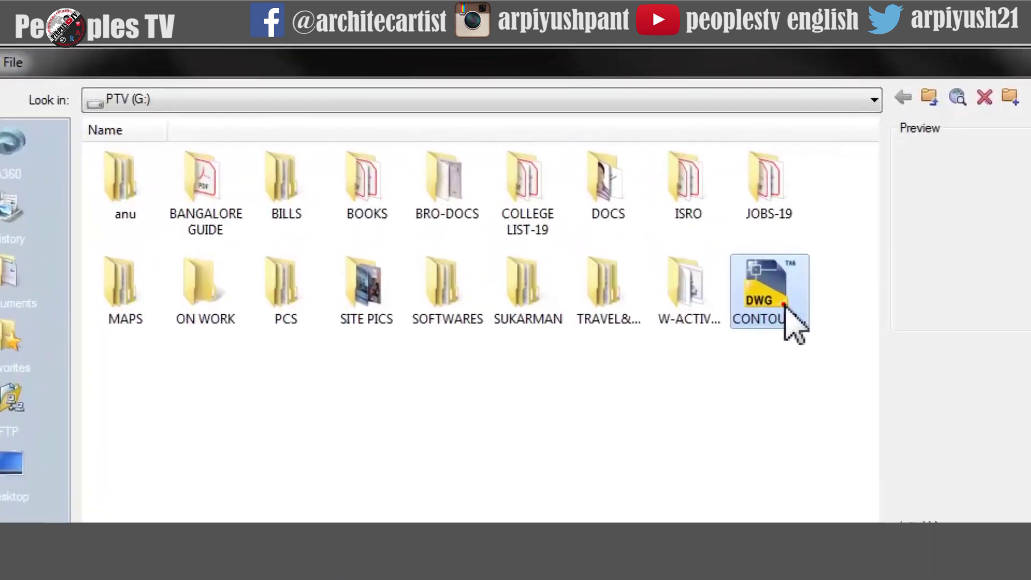
double_click(638, 217)
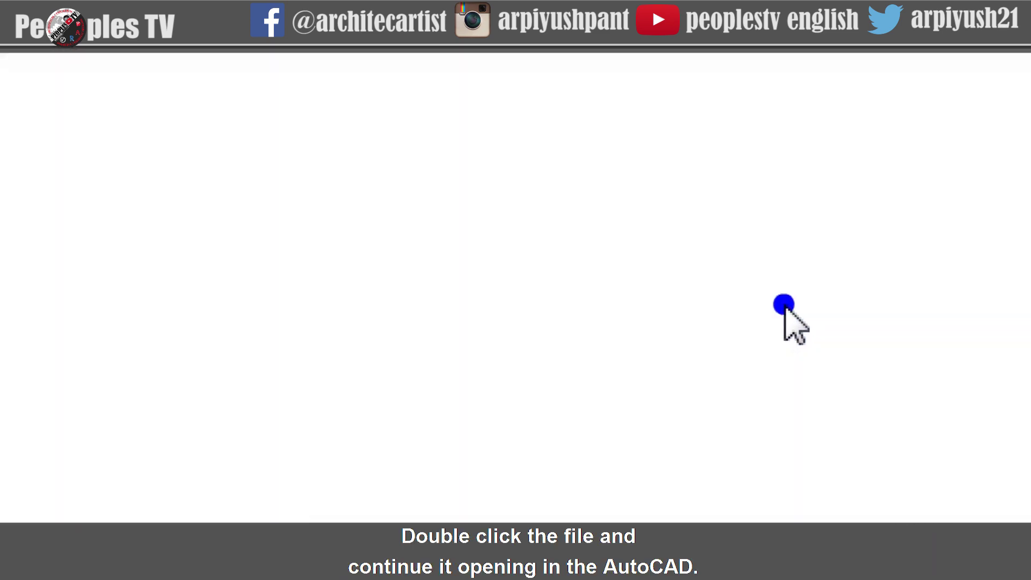
click(740, 349)
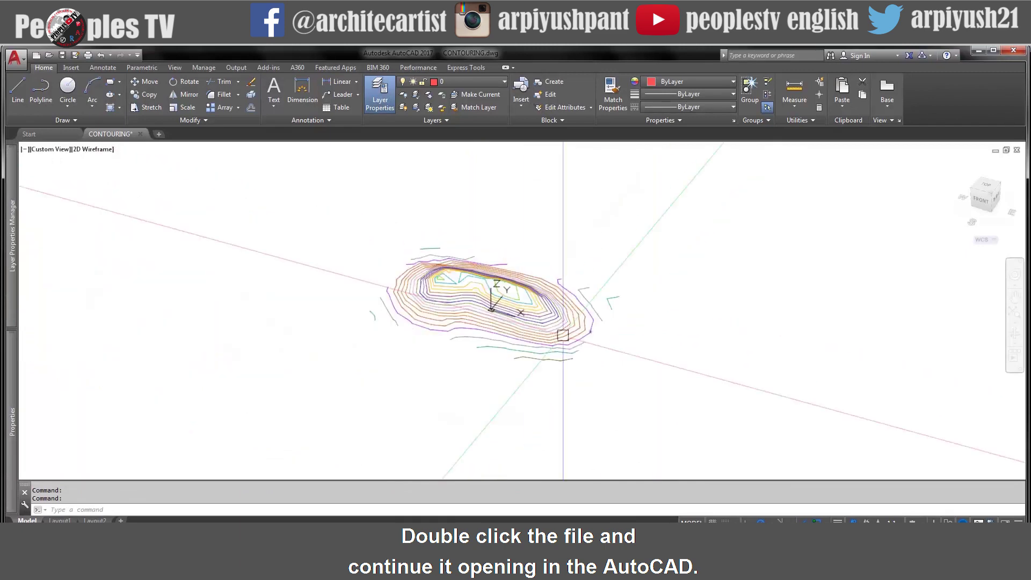
scroll(560, 334, up, 5)
click(520, 233)
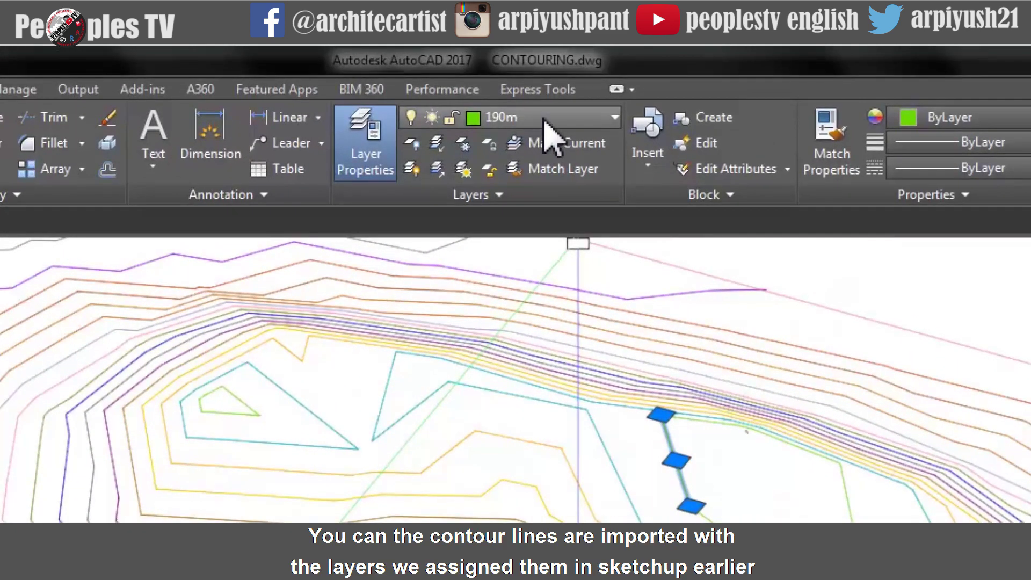
click(517, 124)
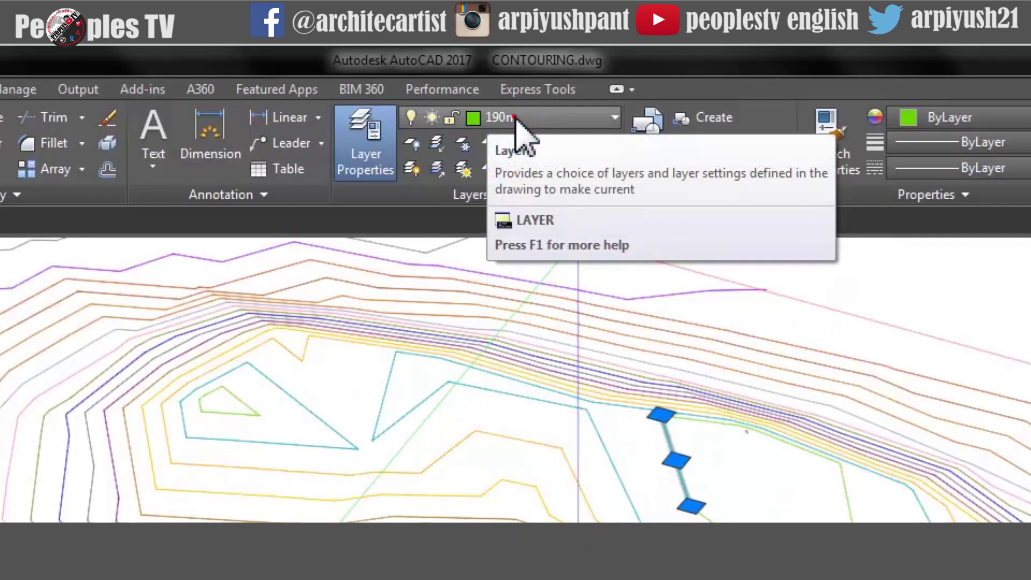
click(517, 124)
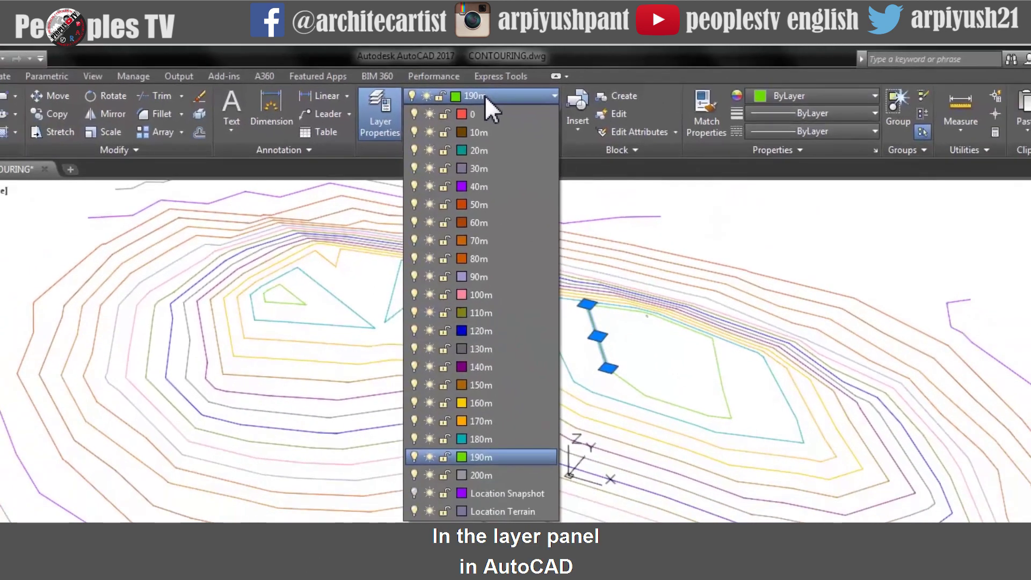
click(513, 411)
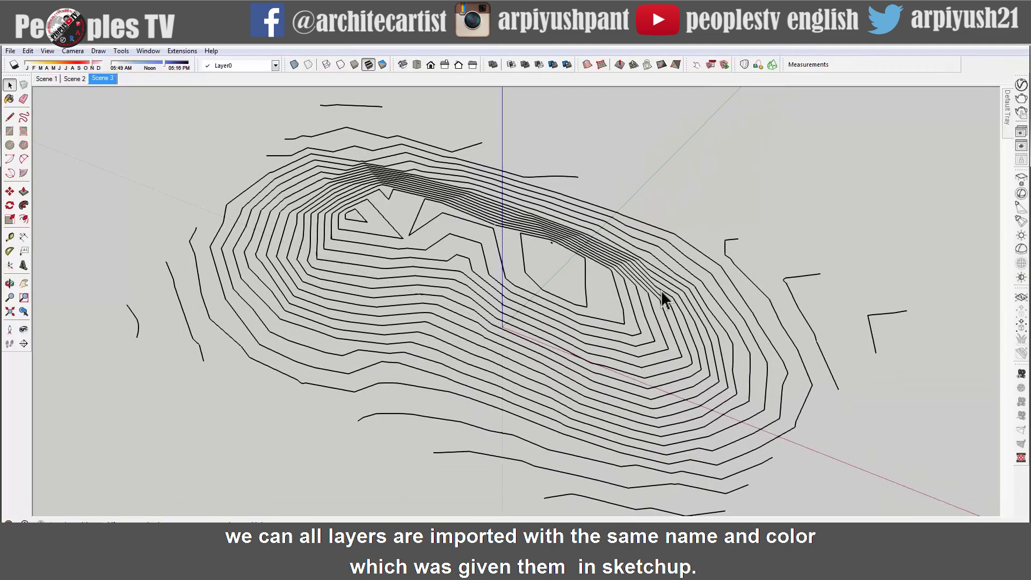
mouse_move(1009, 135)
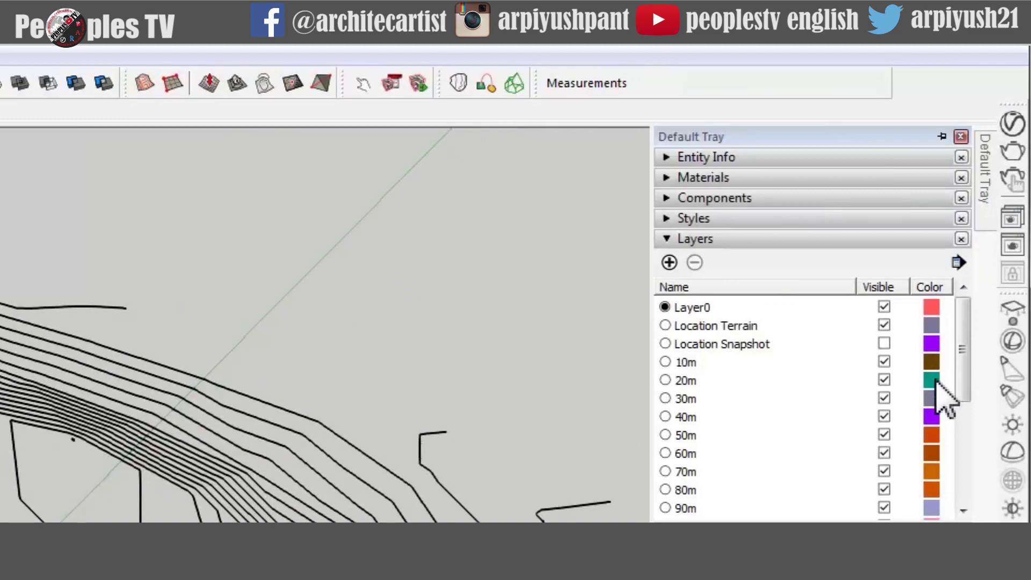
click(931, 361)
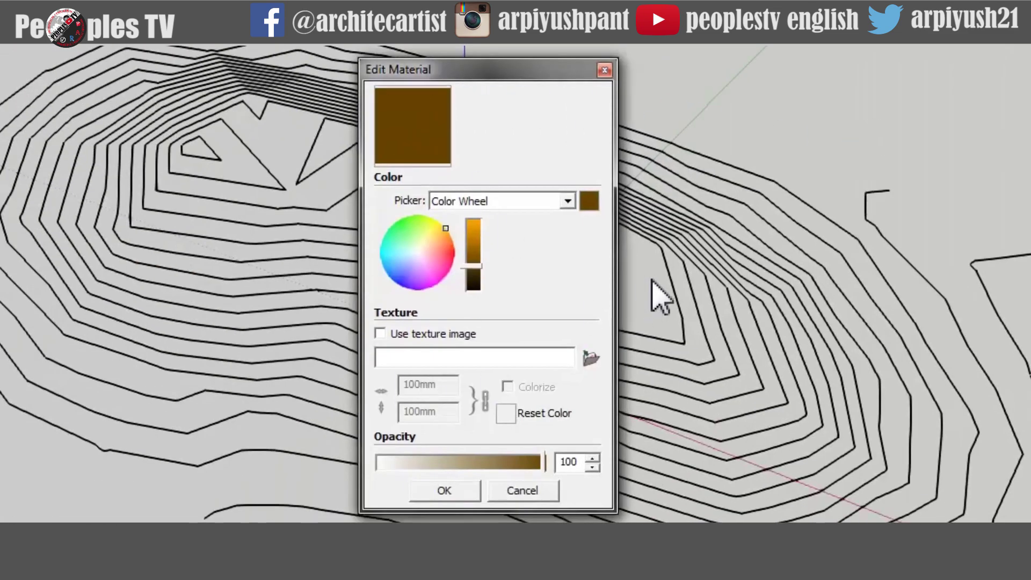
click(534, 493)
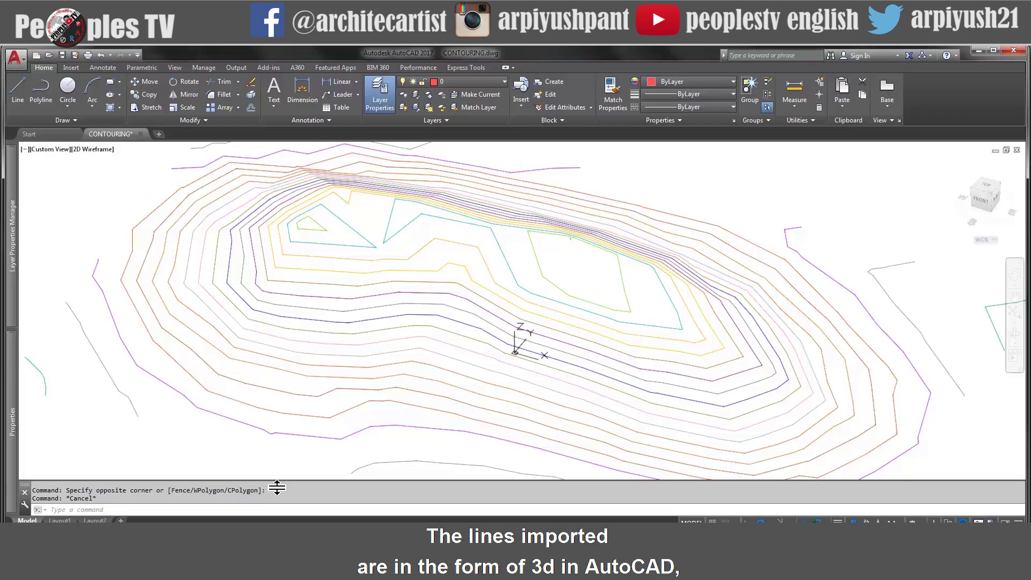
Step: Switch to the TOP plan view and select contours to confirm they sit on layers 40m and 50m
scroll(285, 444, down, 5)
scroll(552, 295, up, 3)
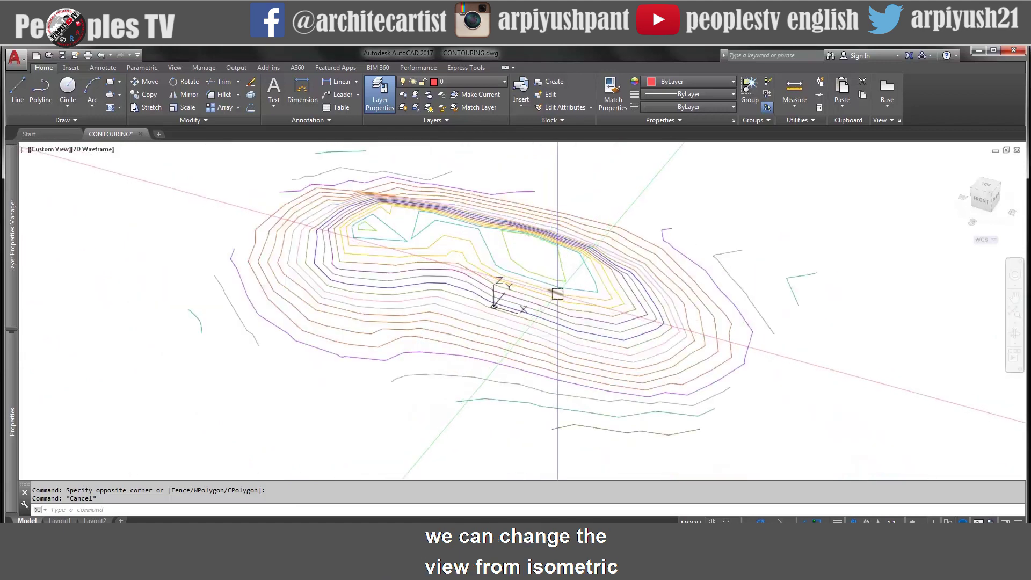
mouse_move(598, 301)
middle_down()
mouse_move(559, 325)
mouse_move(612, 314)
middle_up()
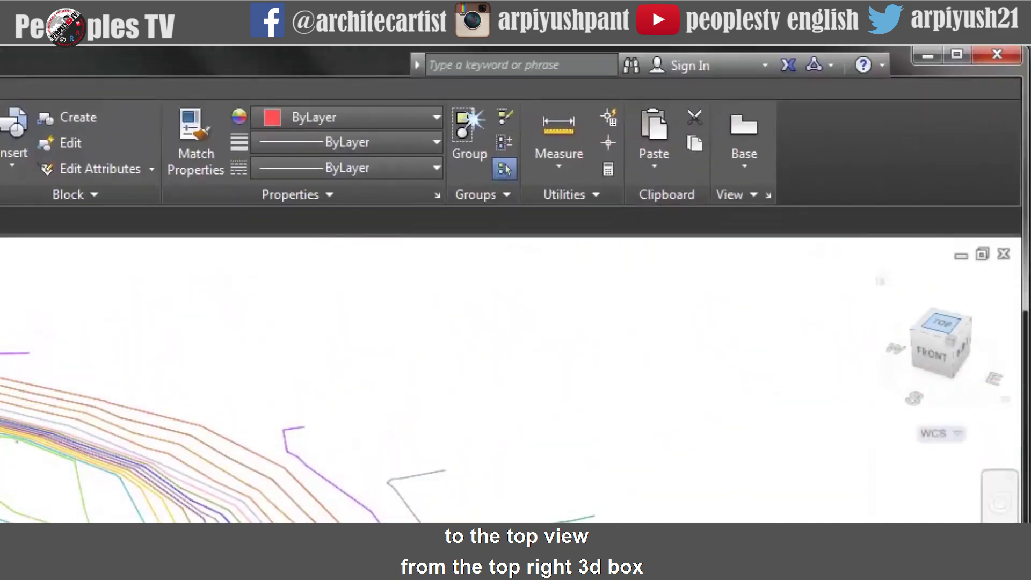
click(943, 322)
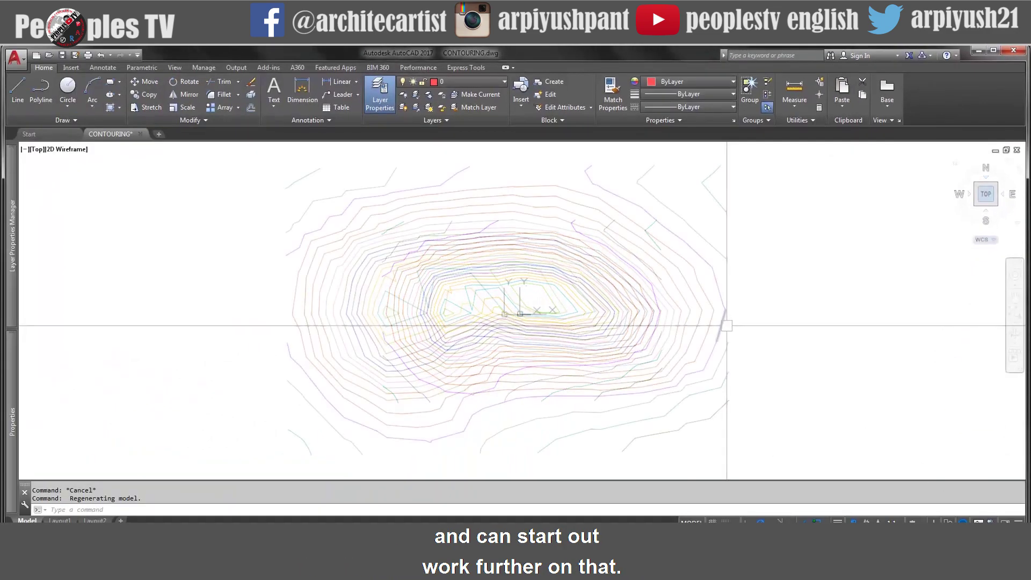
scroll(726, 326, up, 5)
click(715, 317)
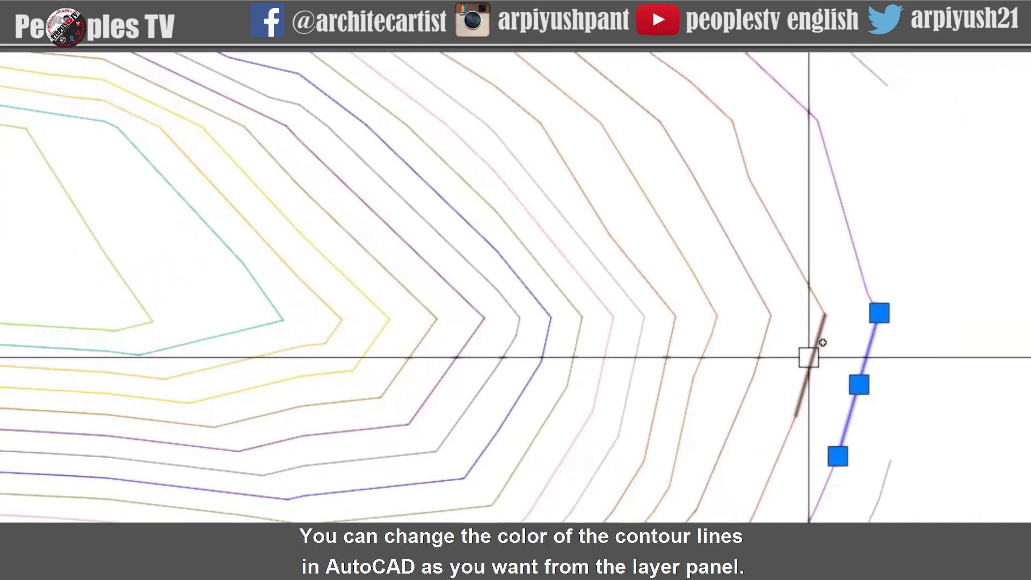
click(810, 365)
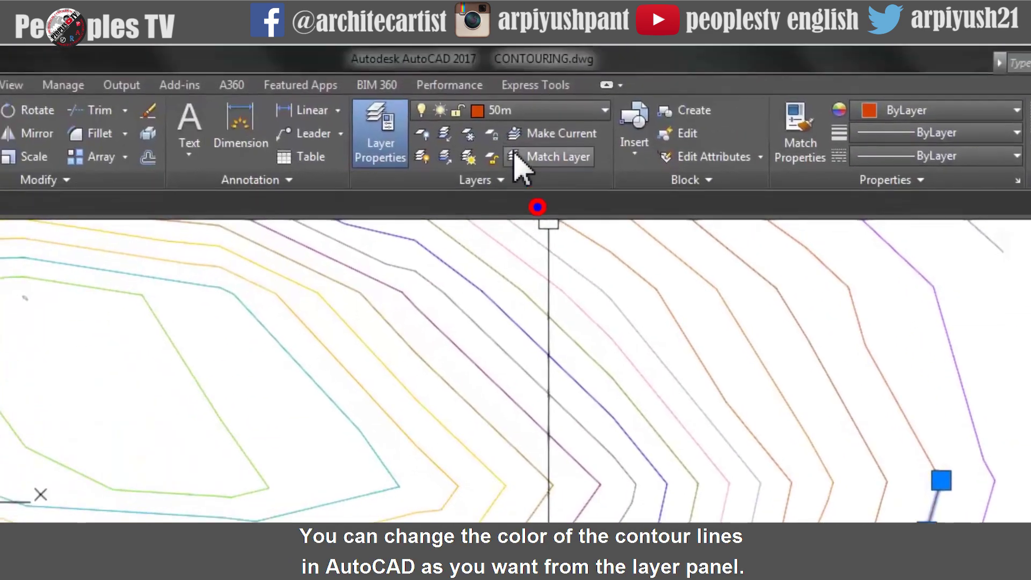